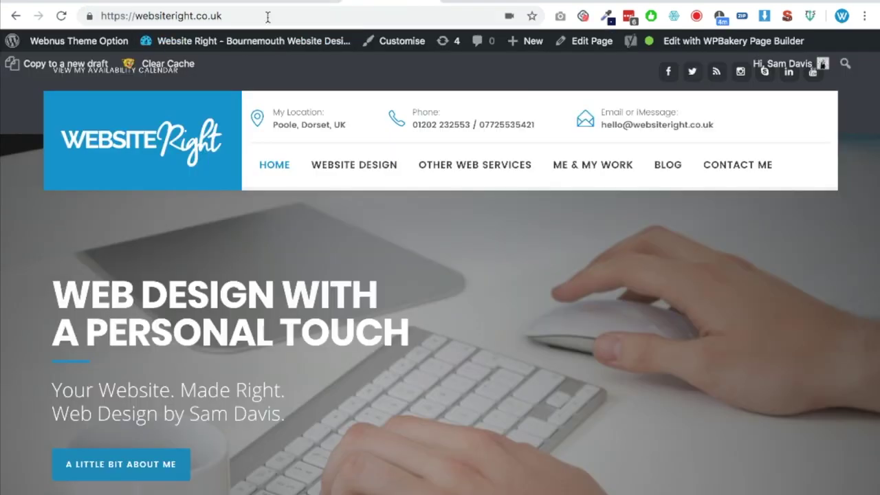
Scroll down the live Website Right homepage at websiteright.co.uk
mouse_move(443, 249)
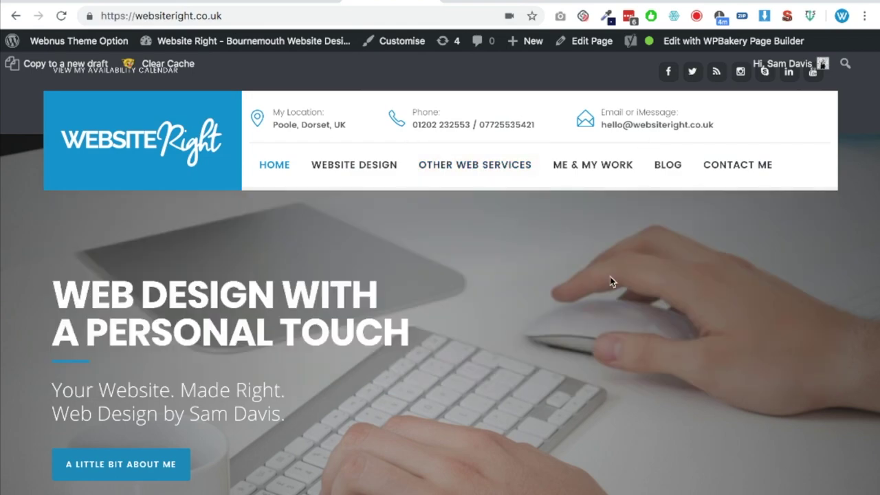
scroll(548, 323, down, 5)
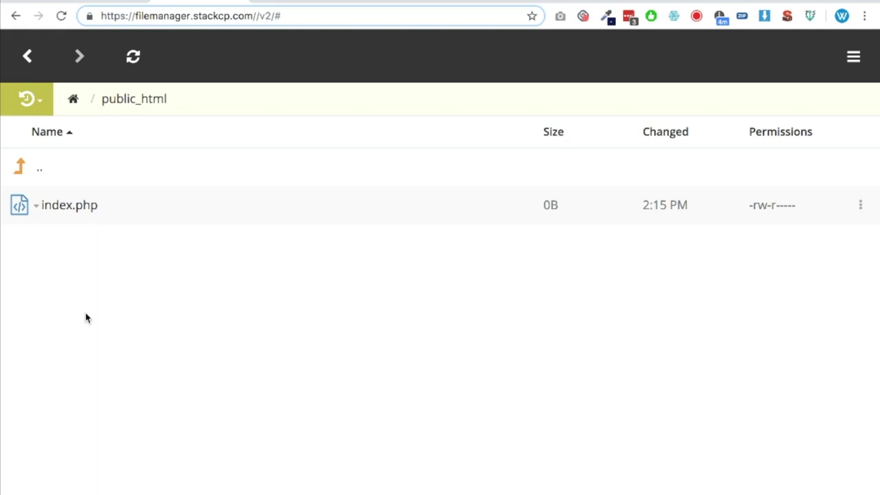
Right-click the empty file list in public_html to show the new file and folder options
right_click(90, 298)
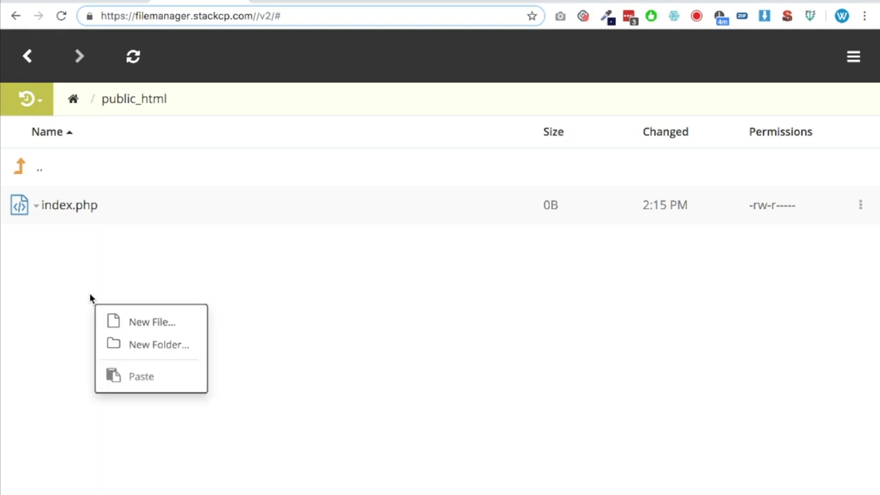
Create an empty .htaccess file in public_html and place the caret in it
click(162, 324)
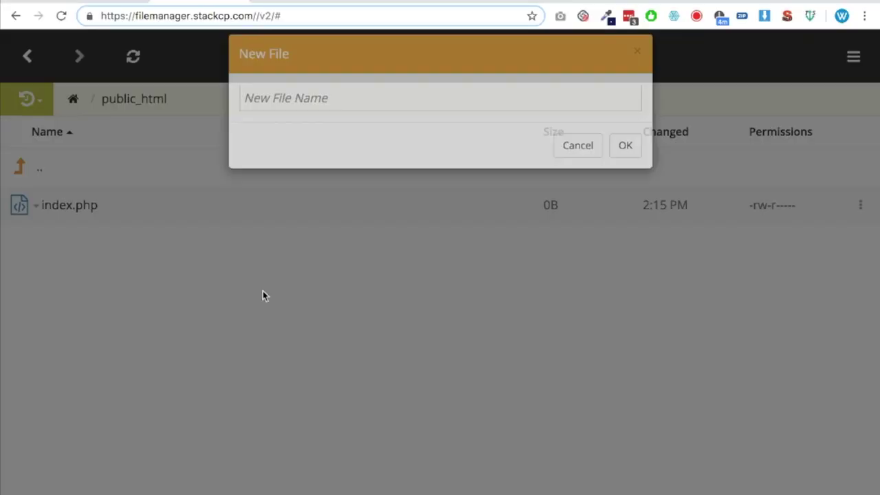
text(.htaccess)
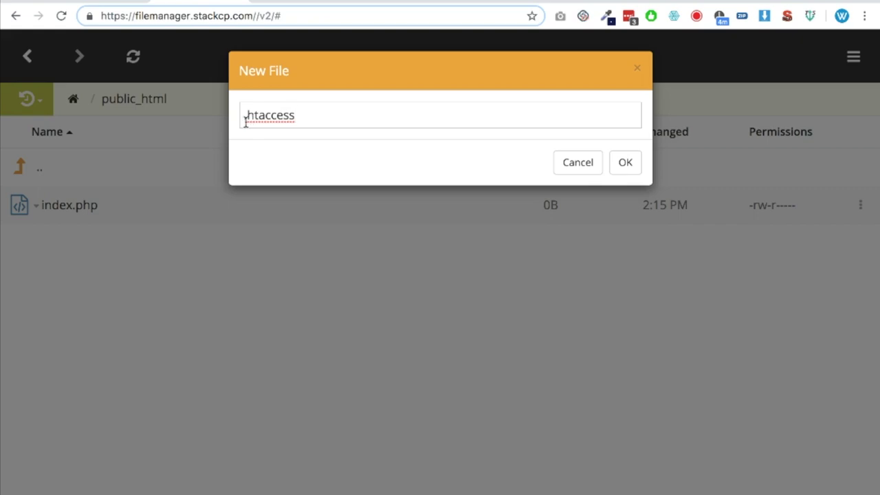
click(633, 169)
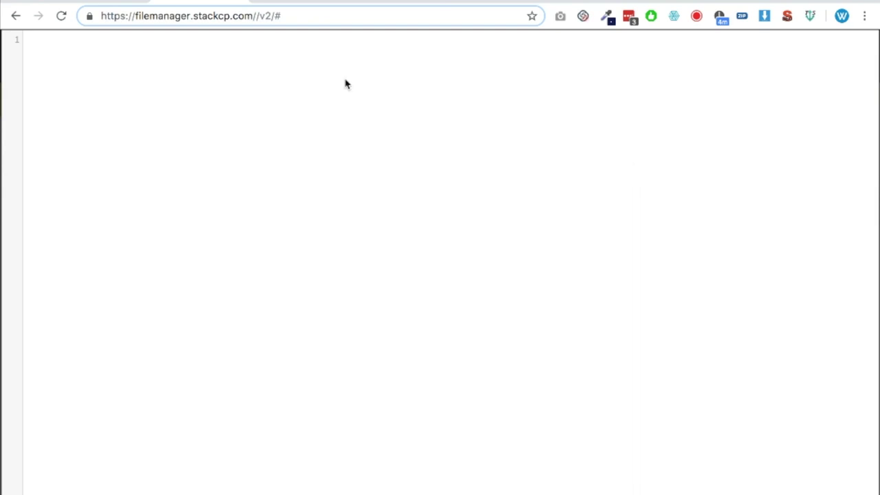
click(250, 82)
Paste the RewriteCond and RewriteRule lines and delete ?ref=websitesright from line 2
click(302, 93)
text(RewriteCond %{HTTP_HOST} !^myothersite\.co\.uk$ [NC] RewriteRule ^(.*)$ https://www.websiteright.co.uk/$1?ref=websitesright [R=301,L])
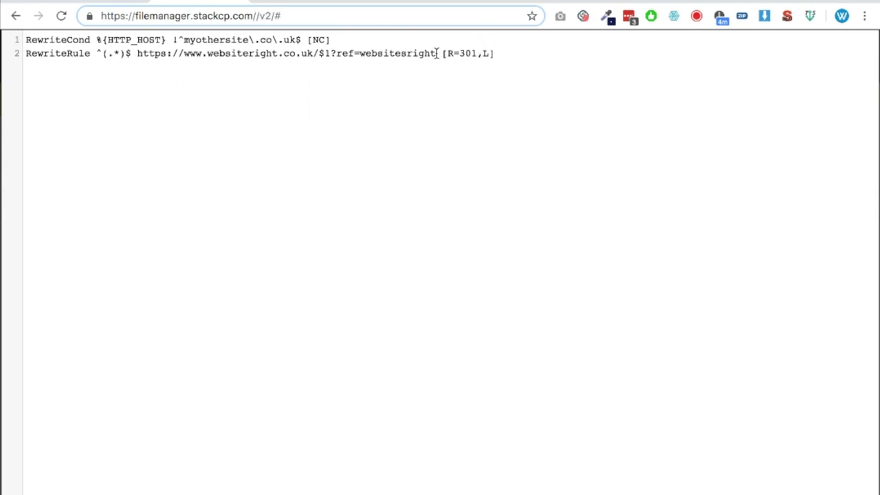
drag(438, 53, 331, 59)
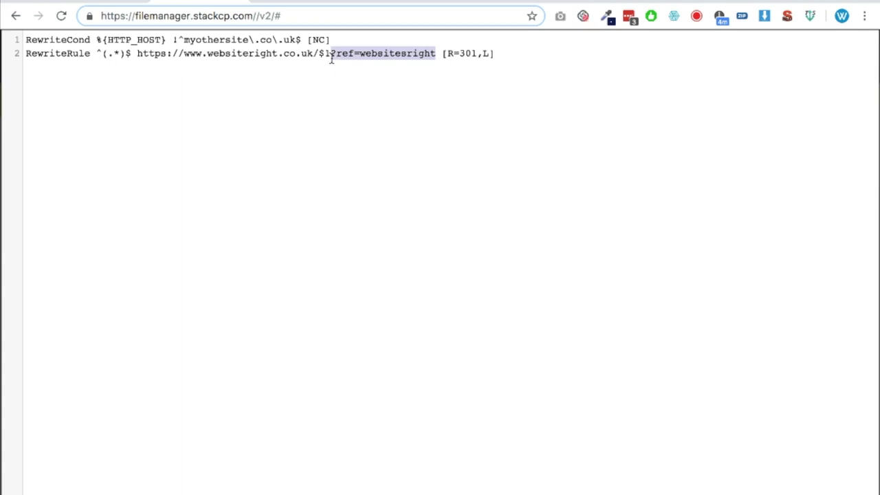
key(BackSpace)
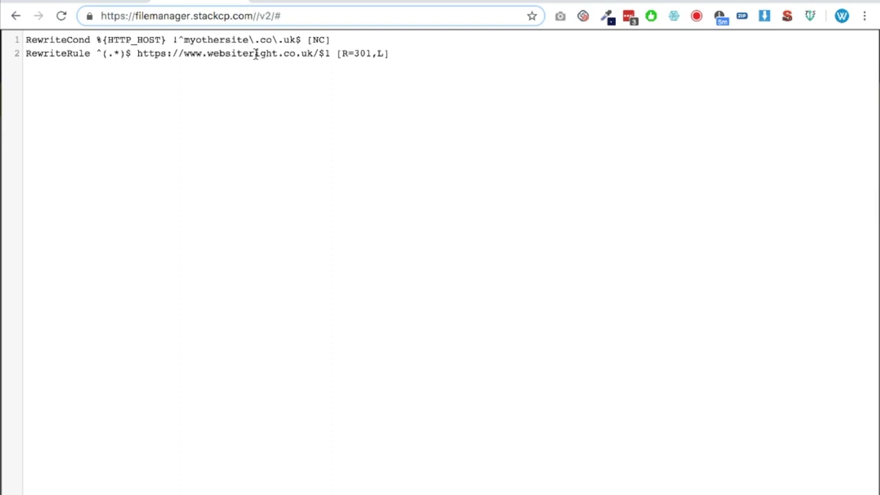
Review line 2's target domain, $1 placeholder, path pattern and 301 code
drag(183, 53, 315, 55)
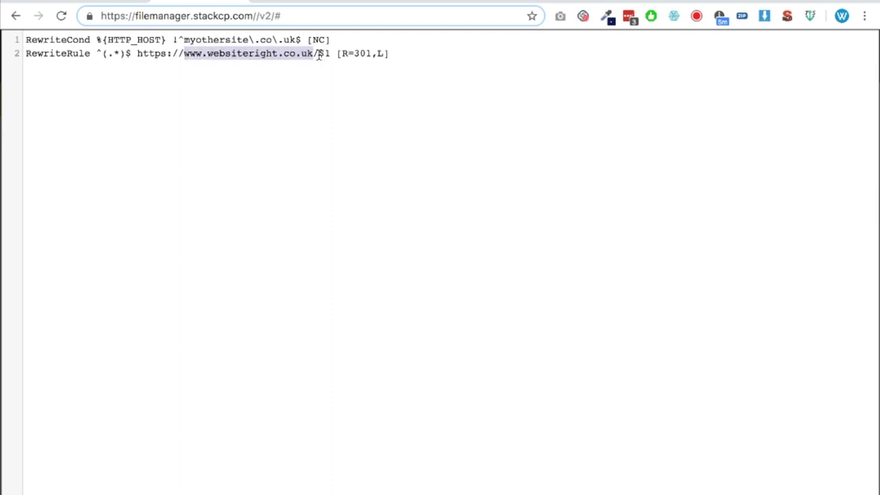
double_click(320, 54)
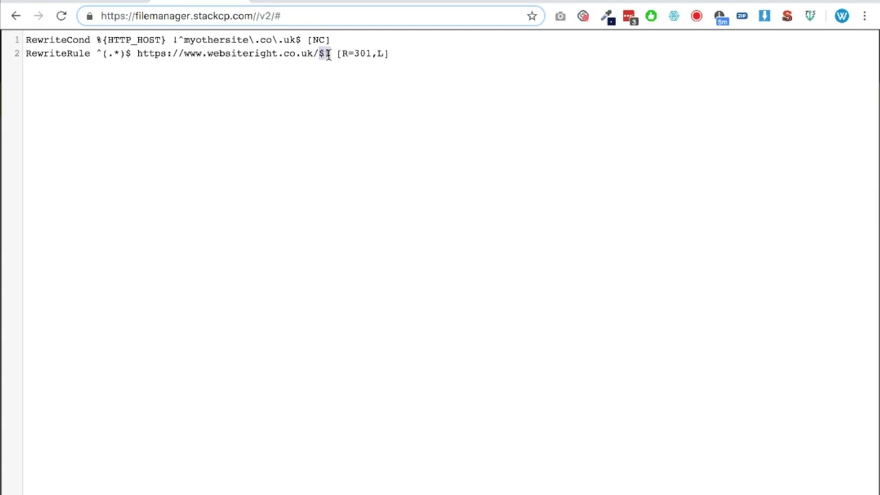
drag(126, 53, 106, 53)
click(441, 59)
drag(355, 53, 373, 55)
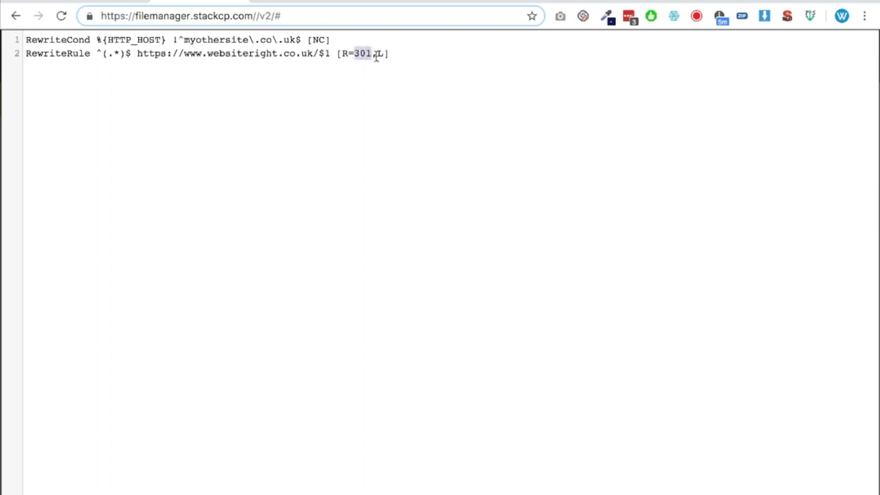
click(415, 53)
click(22, 55)
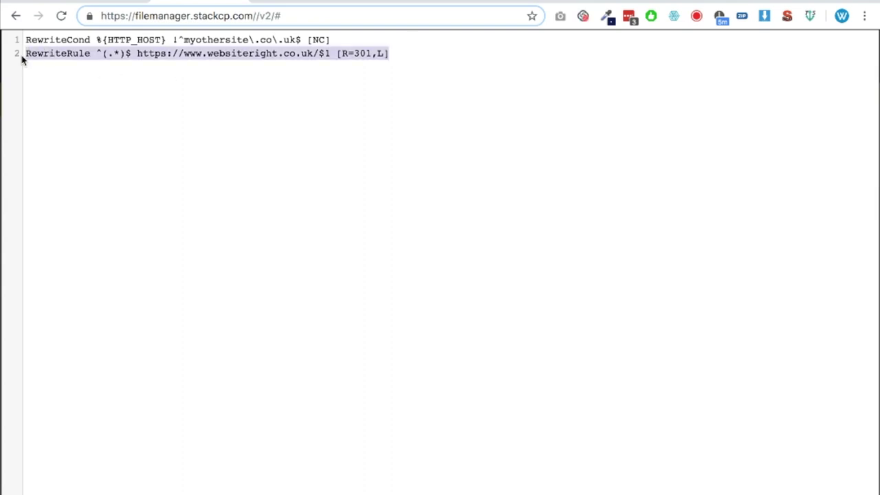
click(440, 55)
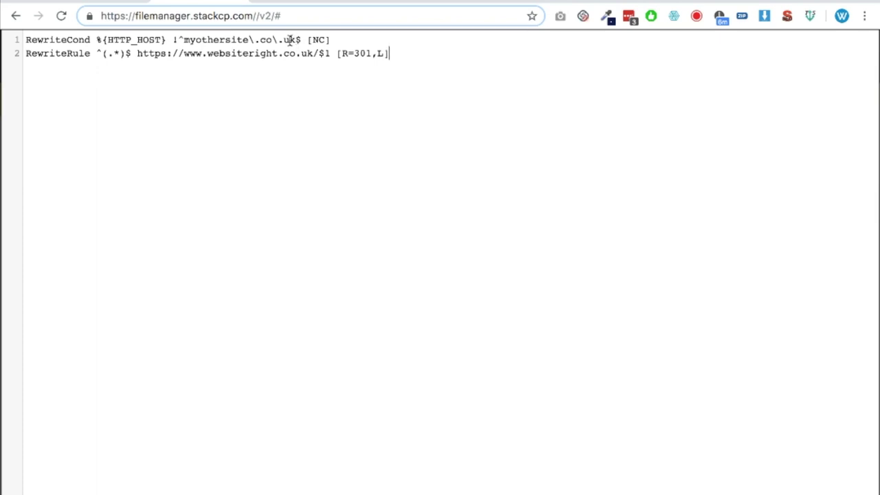
Review the myothersite.co.uk condition on line 1 and the redirect target on line 2
drag(331, 39, 25, 39)
click(207, 40)
drag(183, 39, 249, 39)
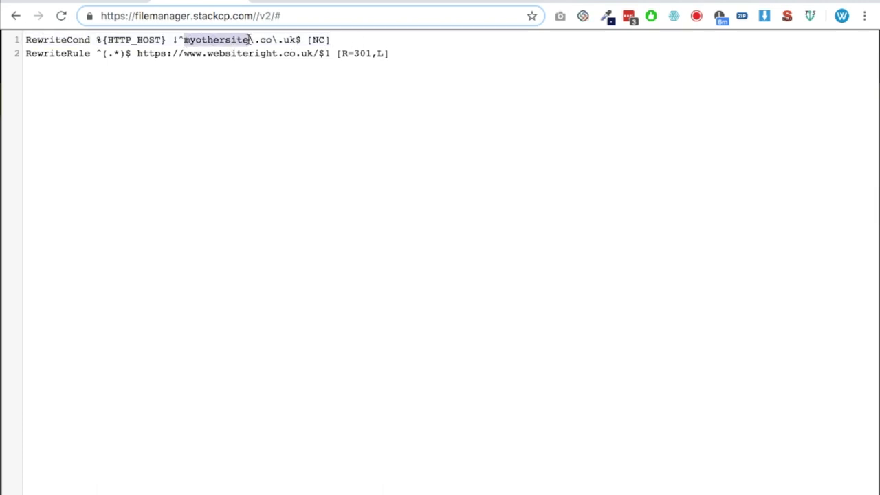
drag(138, 52, 317, 53)
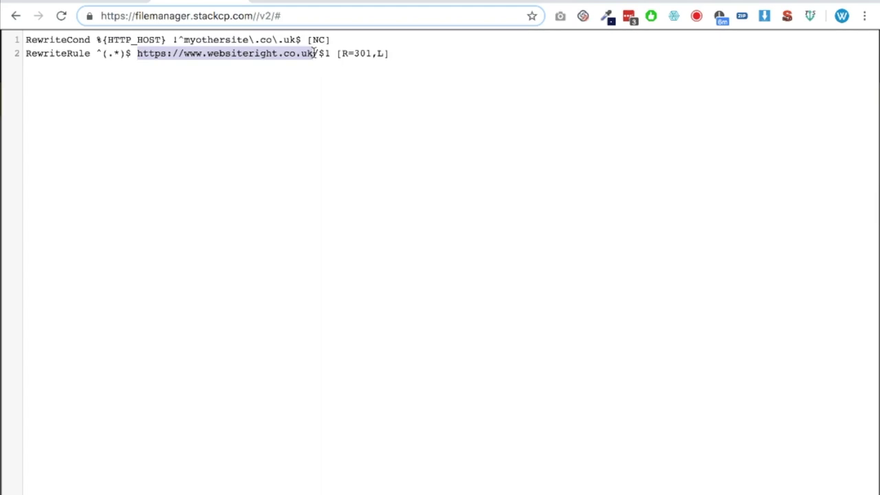
click(131, 40)
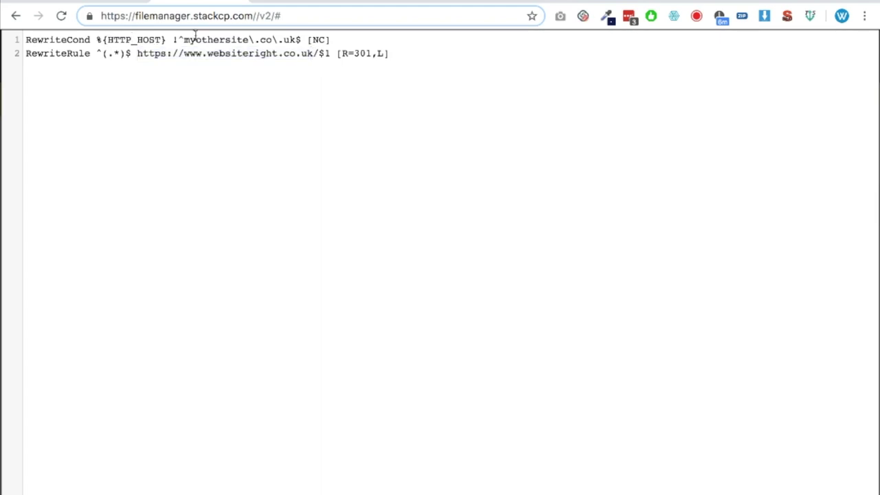
drag(172, 40, 309, 37)
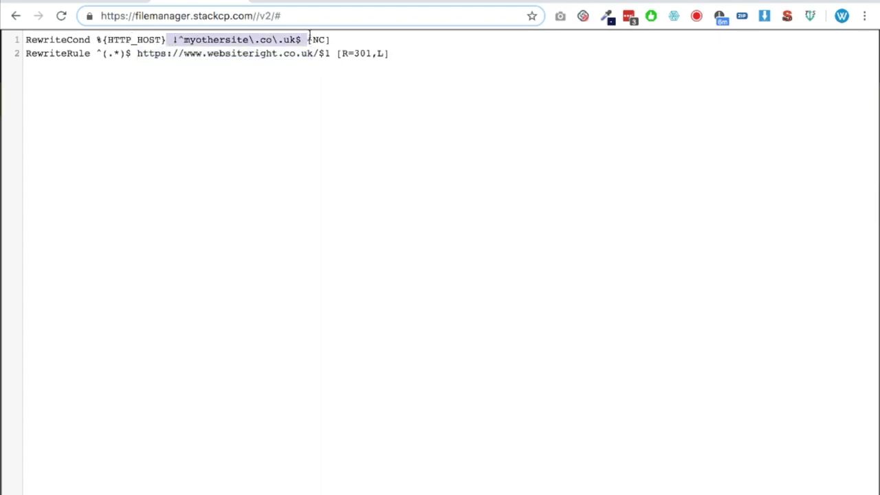
click(212, 40)
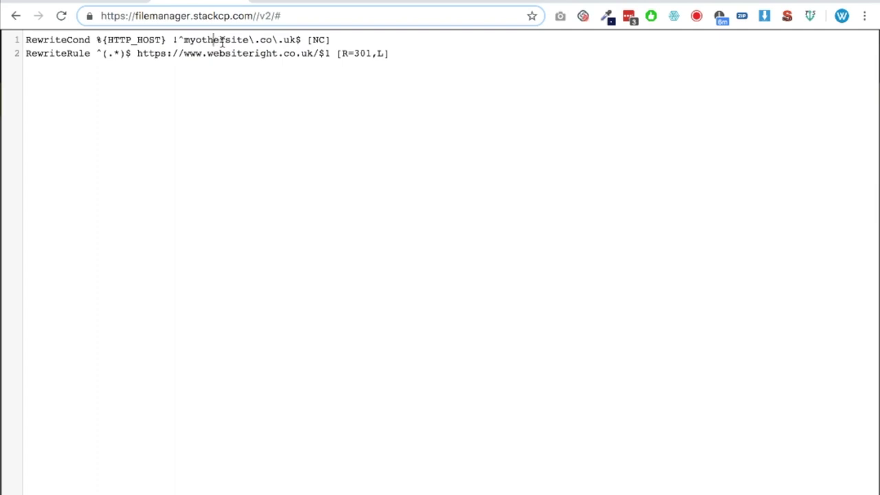
drag(141, 53, 319, 57)
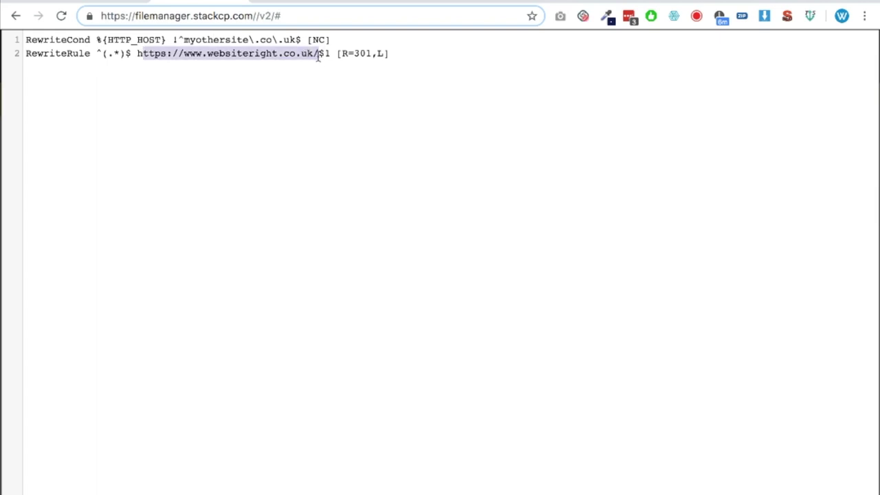
click(308, 55)
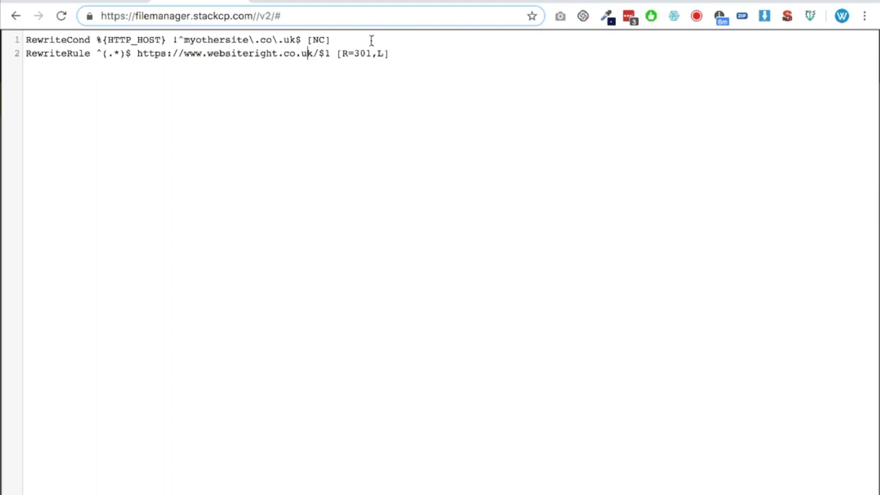
Append ?ref=websitesright after $1, save .htaccess, and change the address to websitesright
click(333, 53)
text(?ref=websiteright)
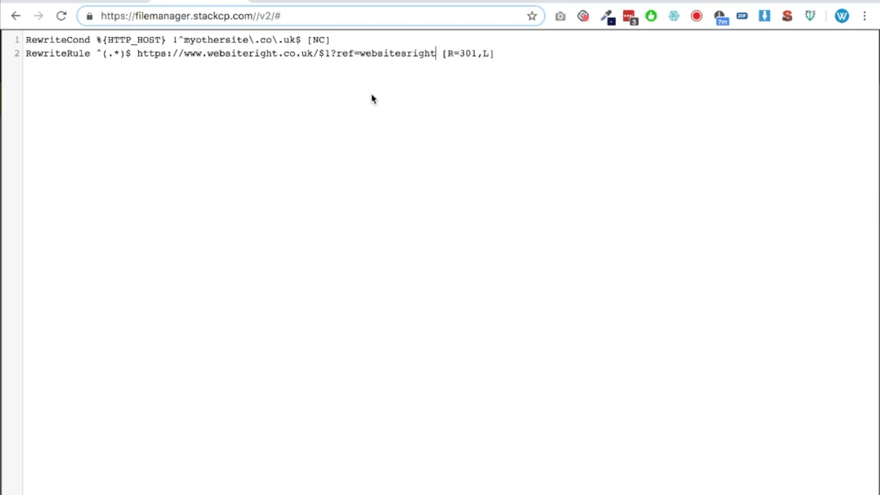
click(333, 53)
key(ctrl+s)
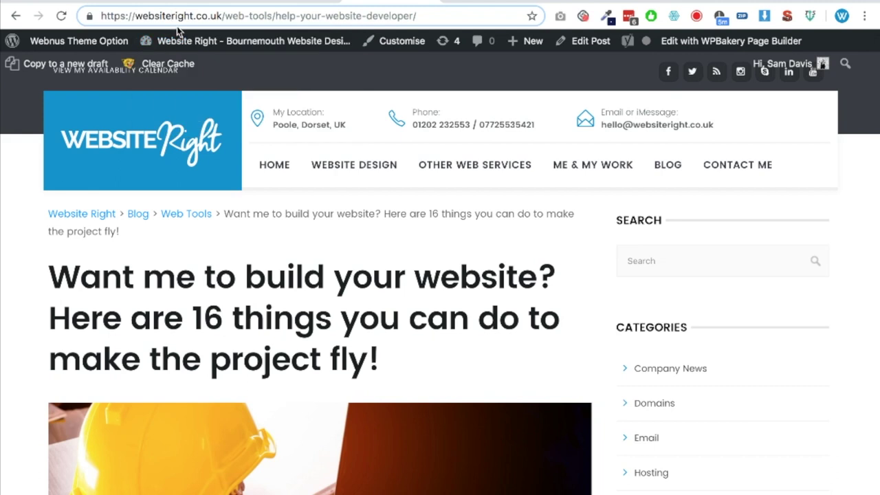
click(172, 15)
text(s)
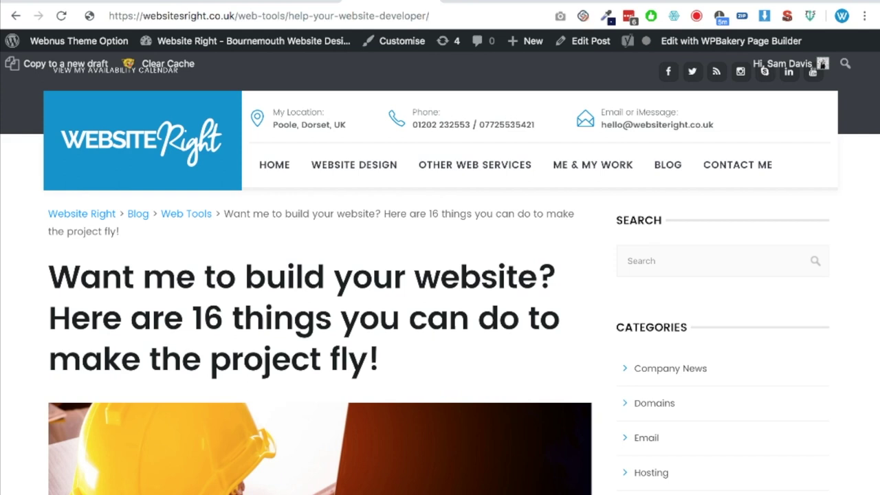
Load the post at websitesright.co.uk and verify the address ends in /?ref=websitesright
key(Return)
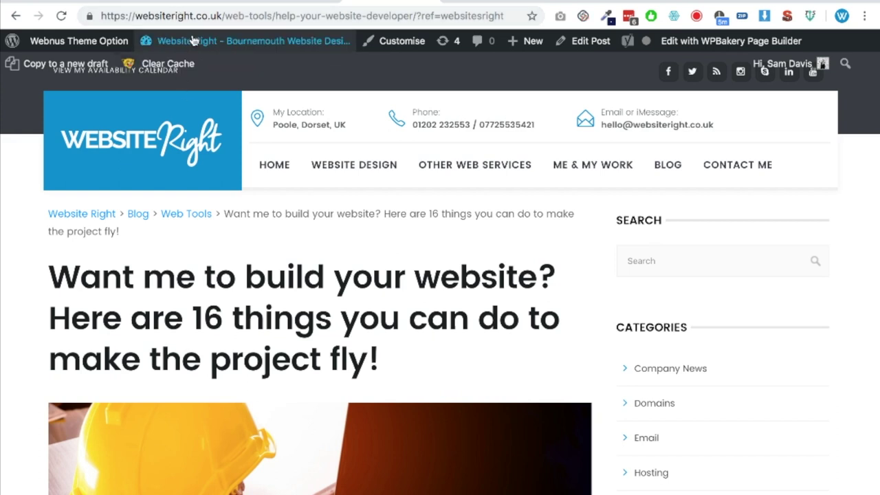
mouse_move(193, 40)
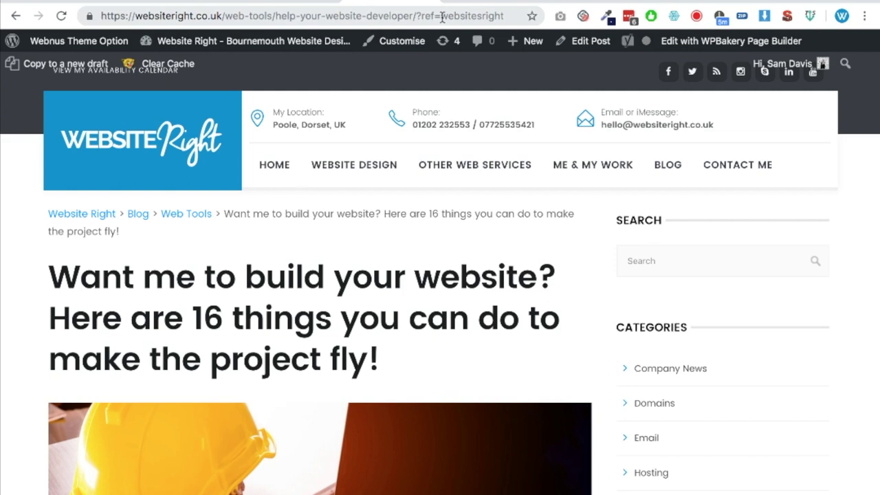
click(416, 15)
drag(416, 15, 526, 16)
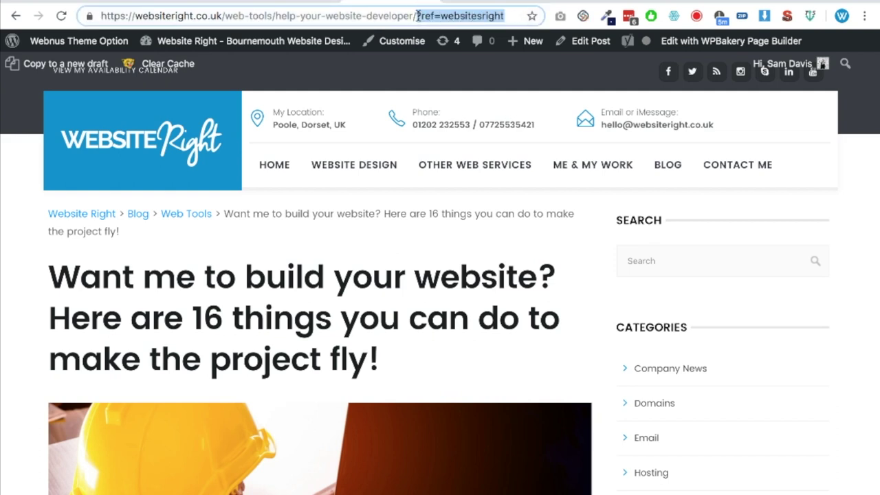
click(414, 15)
drag(414, 15, 504, 16)
click(195, 1)
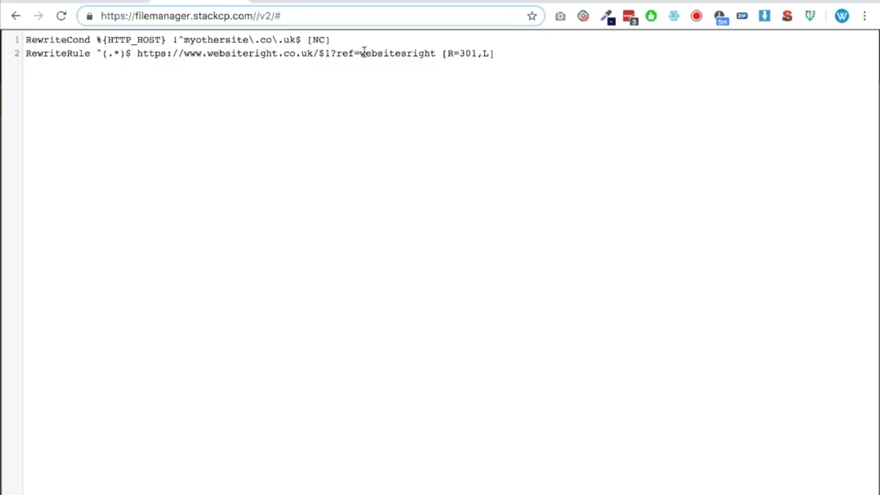
drag(330, 53, 436, 53)
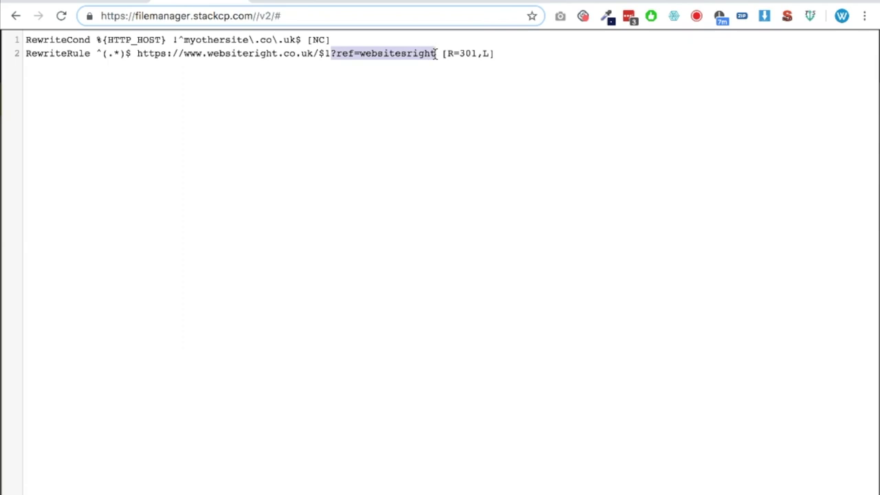
click(392, 2)
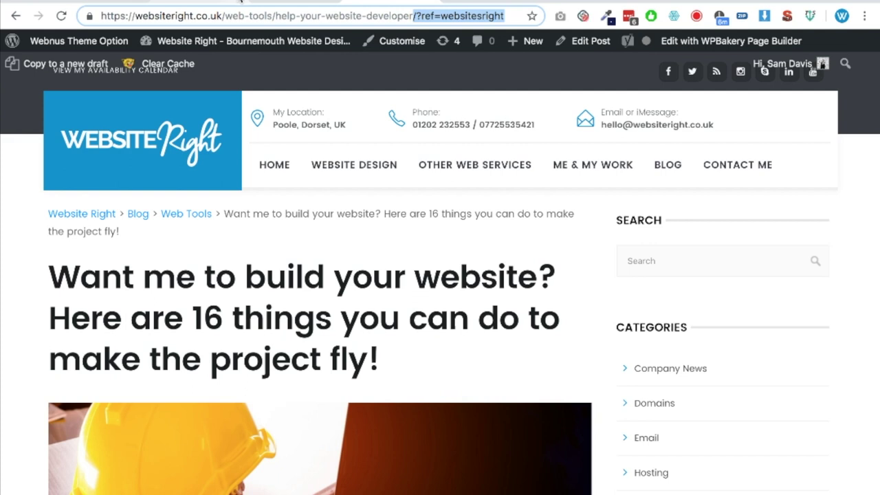
Go to wp-admin/ and open the Theme Editor, accepting its Heads up! warning
click(222, 15)
mouse_move(231, 36)
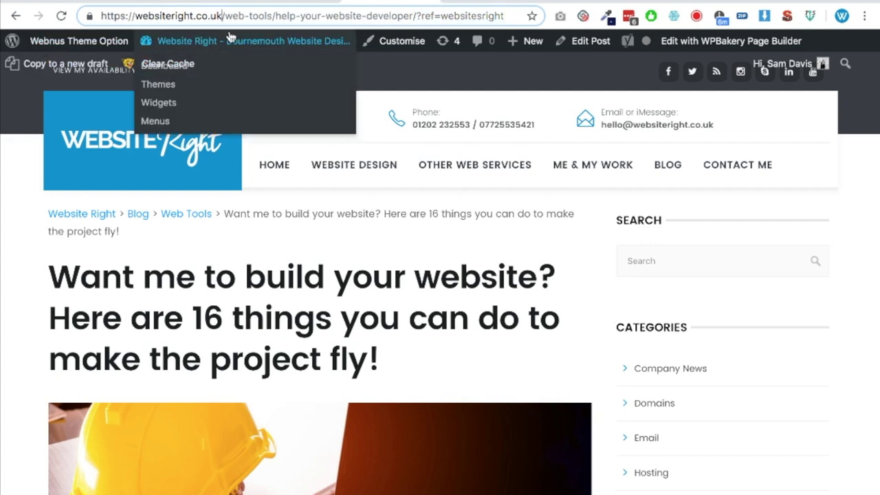
key(shift+End)
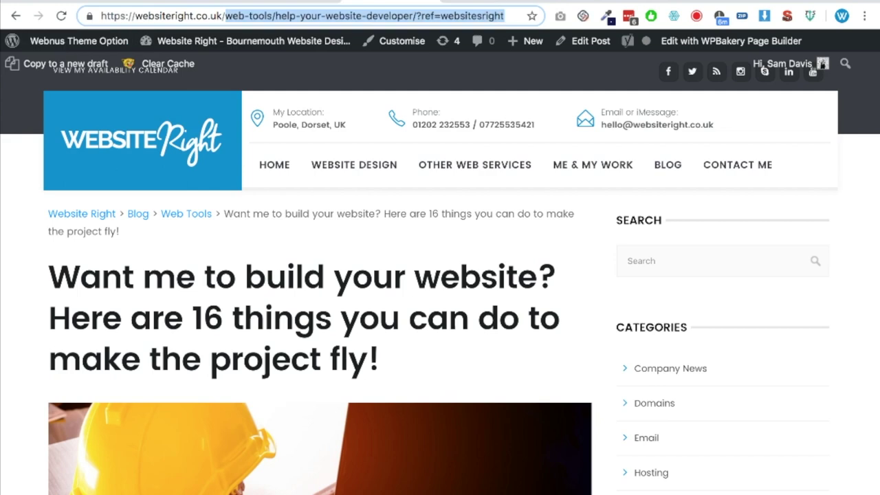
text(wp-admin/)
key(Return)
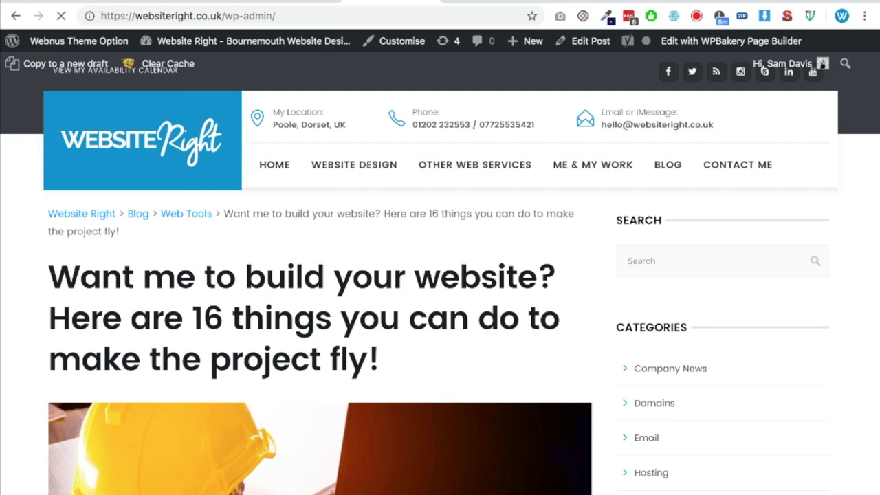
scroll(138, 261, down, 1)
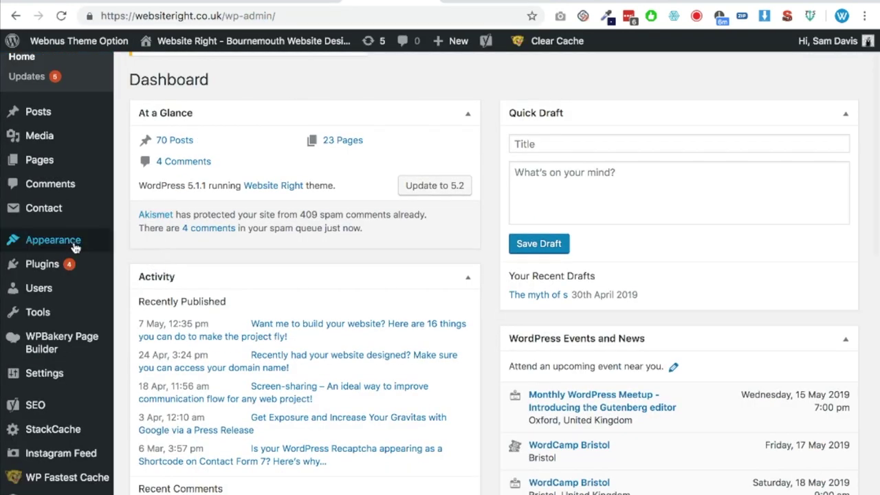
mouse_move(74, 245)
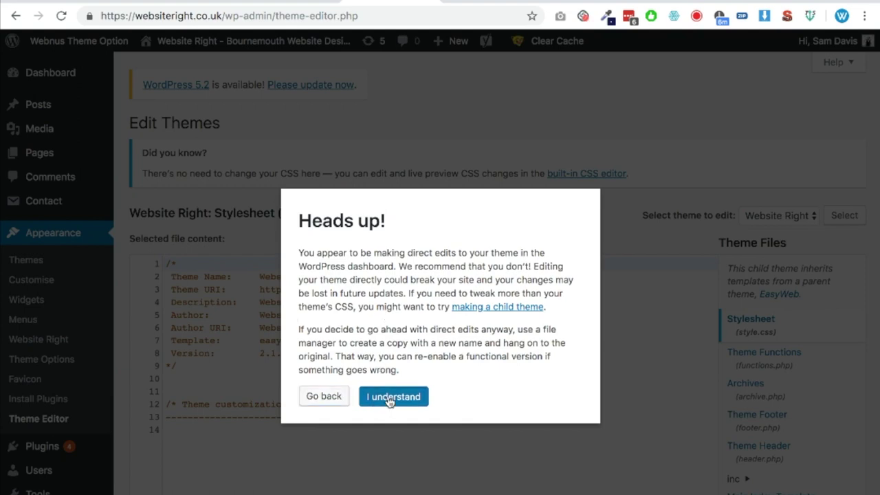
click(391, 401)
Open the theme's footer.php file in the editor
scroll(722, 399, down, 3)
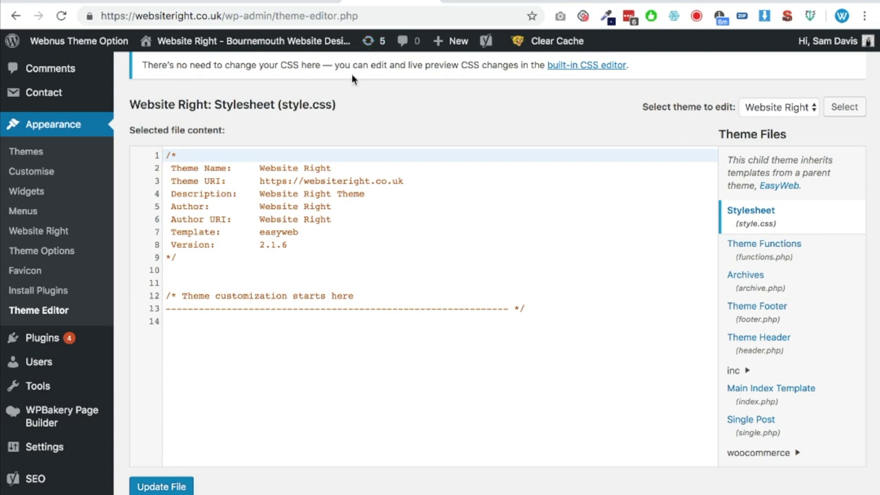
click(760, 313)
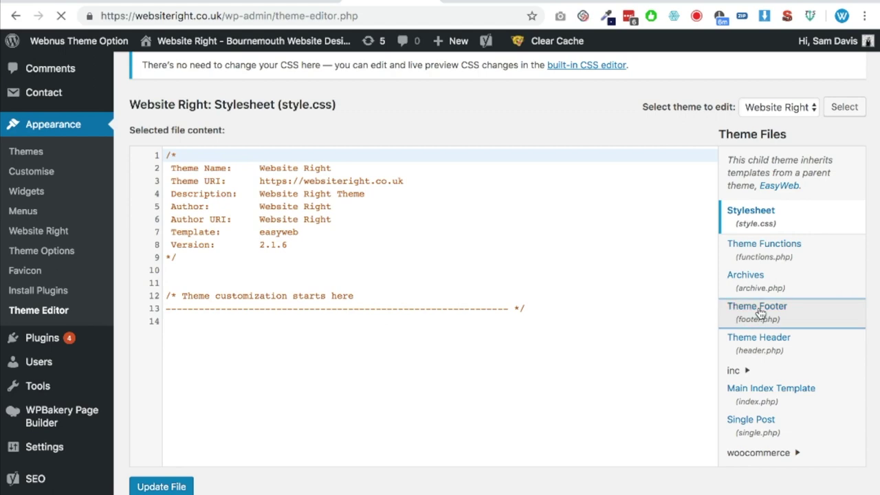
scroll(284, 392, down, 10)
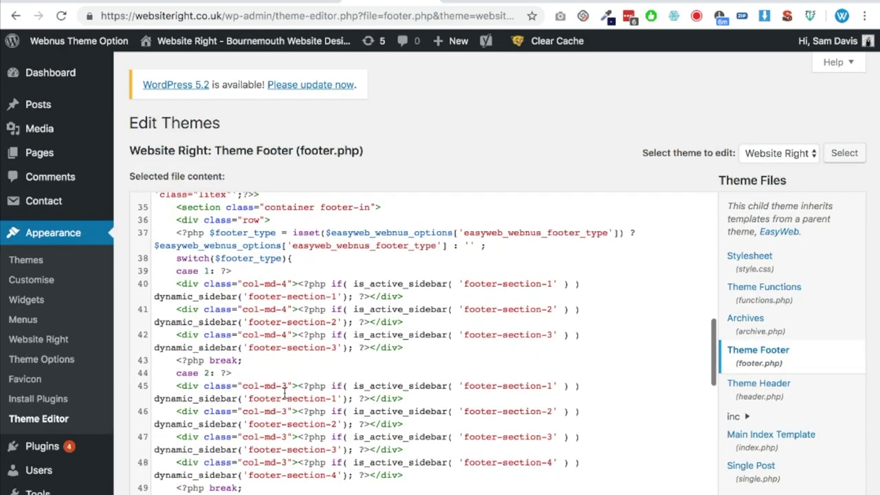
scroll(285, 392, down, 15)
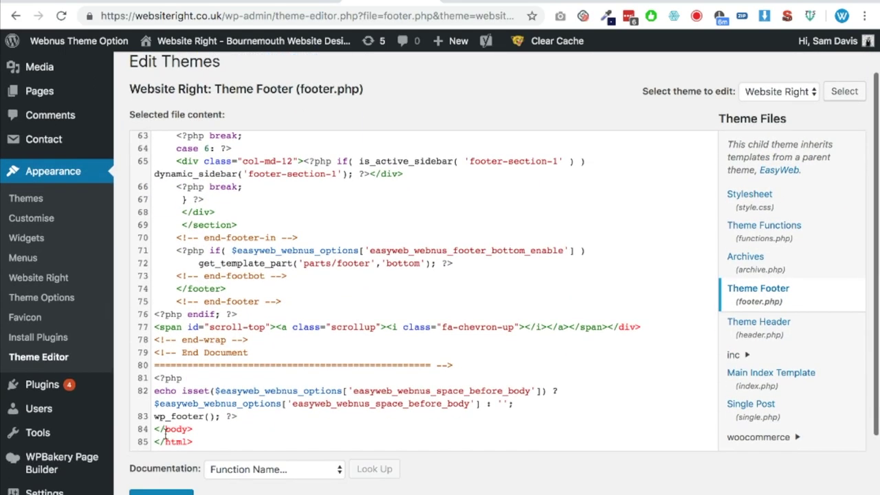
After wp_footer(), add the ref == websitesright if-statement with an empty body and closing brace
click(165, 433)
click(270, 417)
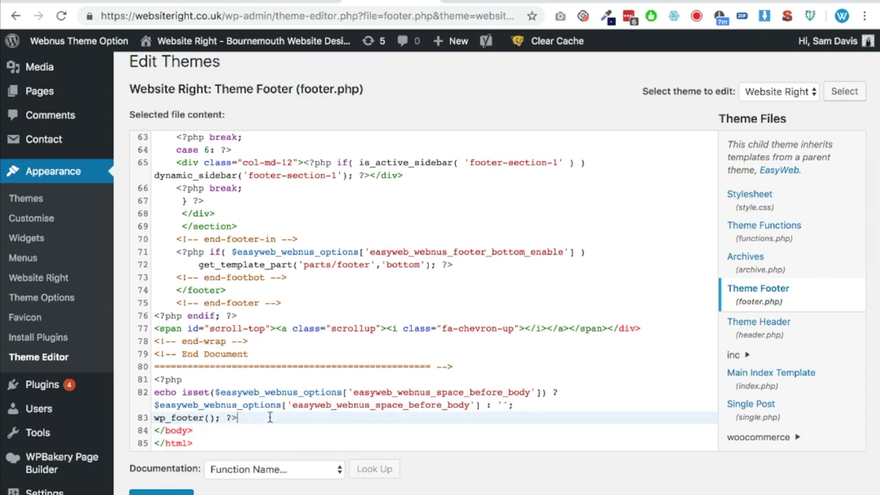
key(Return)
key(Return)
key(Return)
key(Return)
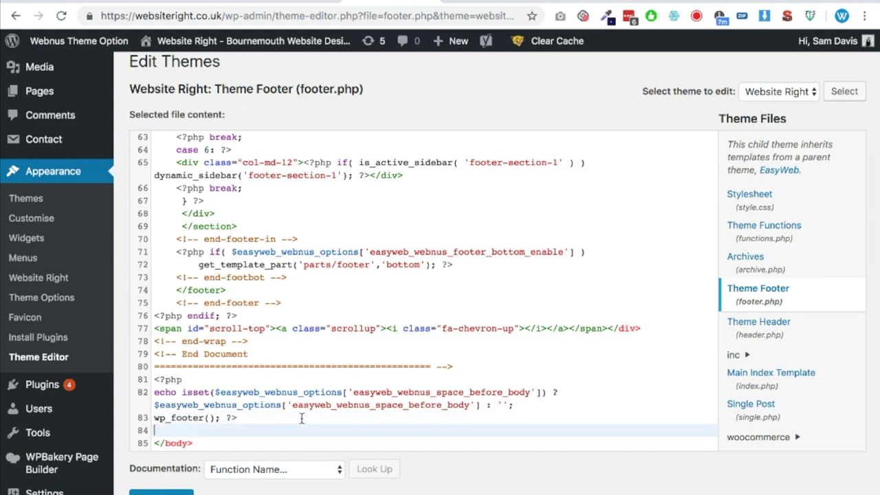
click(183, 389)
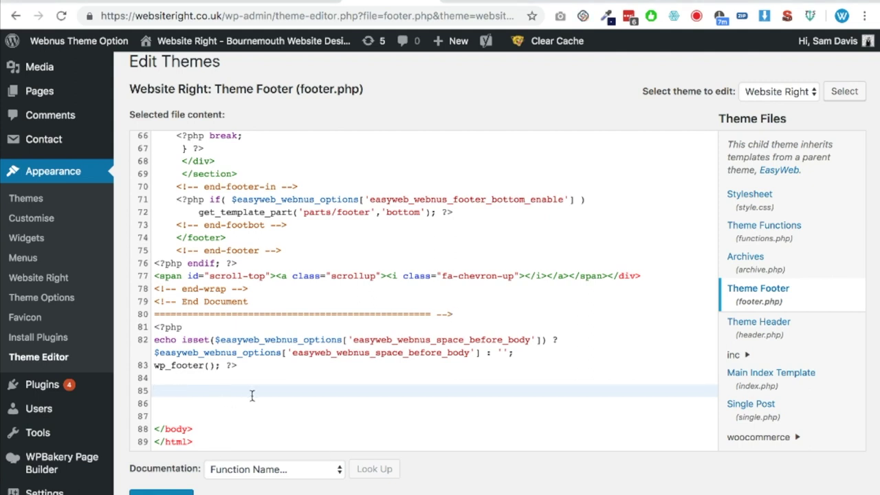
text(<?php if ($_GET["ref"] == "websitesright") { ?>)
key(Return)
key(Return)
text(<)
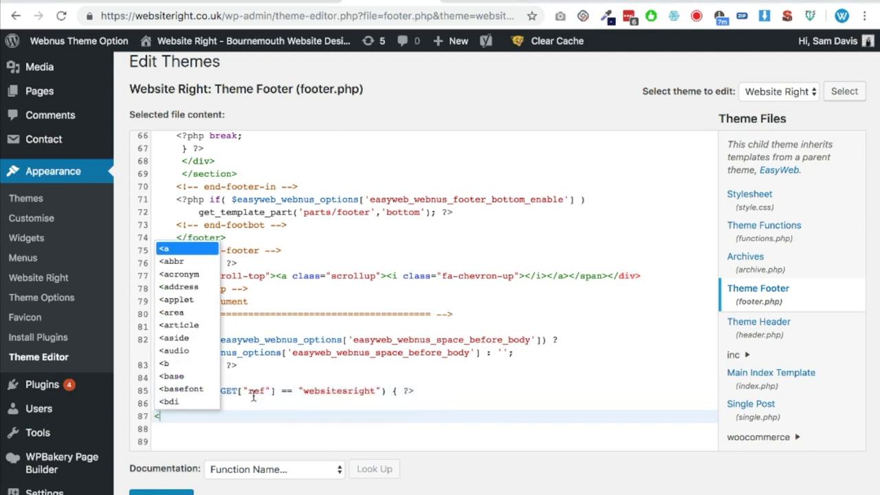
text(?php)
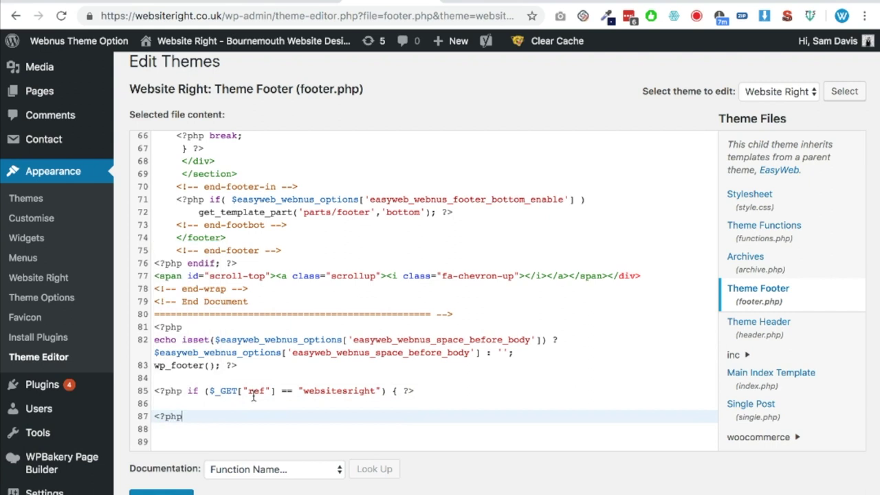
text( } ?>)
click(451, 389)
key(Return)
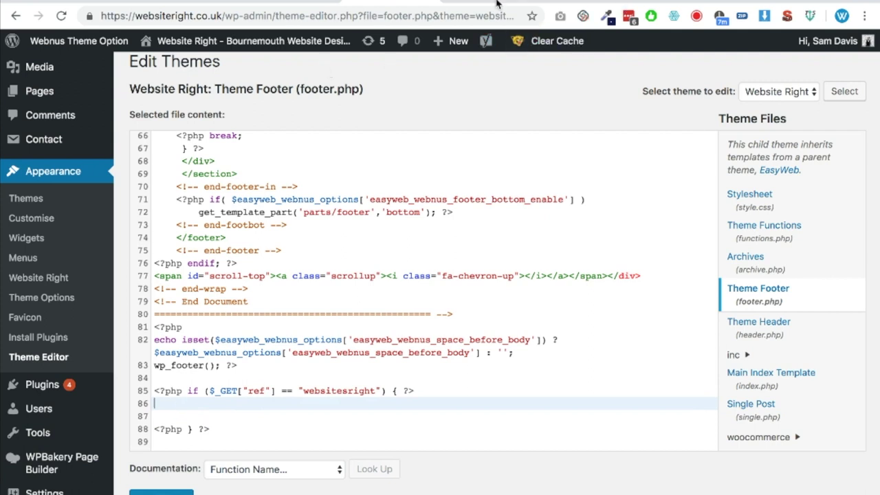
Switch to the websitesright.co.uk tab and place the caret at the end of its address
click(319, 2)
click(270, 16)
click(274, 16)
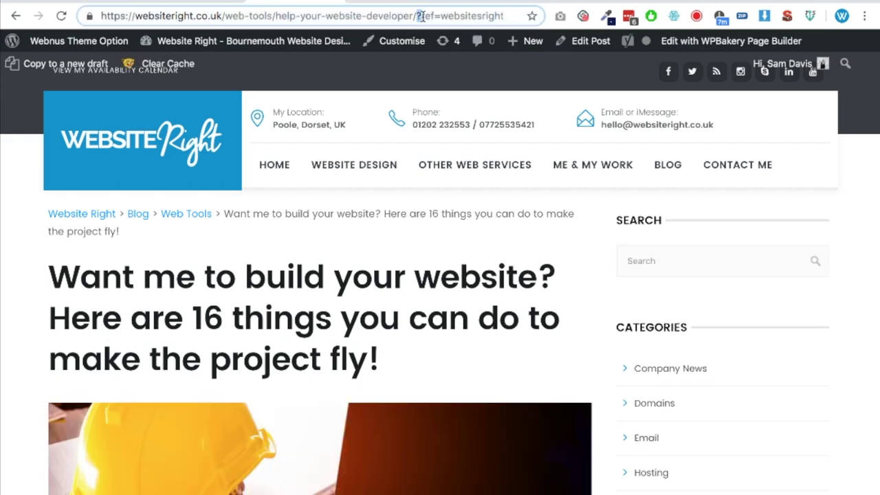
Confirm the redirected address carries ?ref=websitesright, recheck the .htaccess rule, then return to footer.php
drag(417, 15, 509, 16)
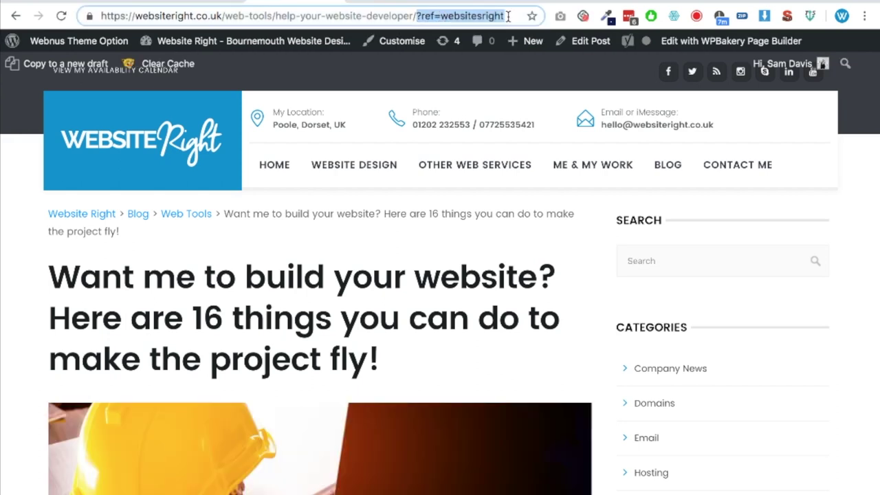
click(220, 3)
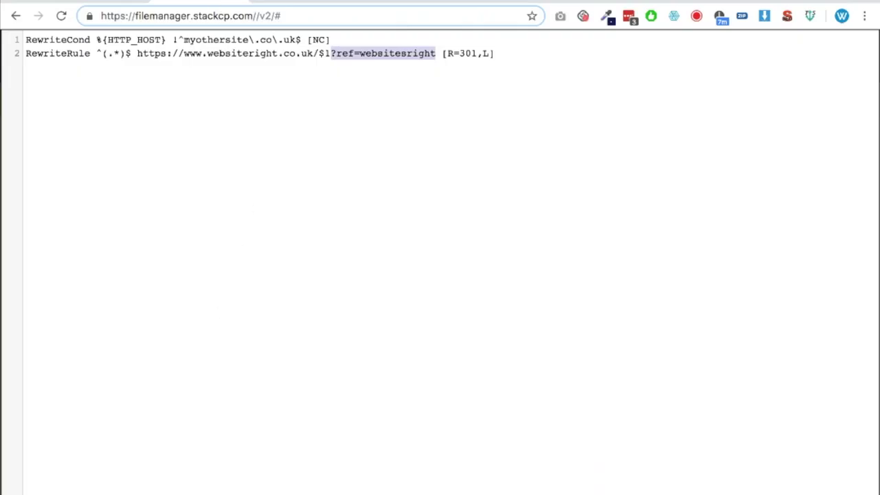
click(413, 2)
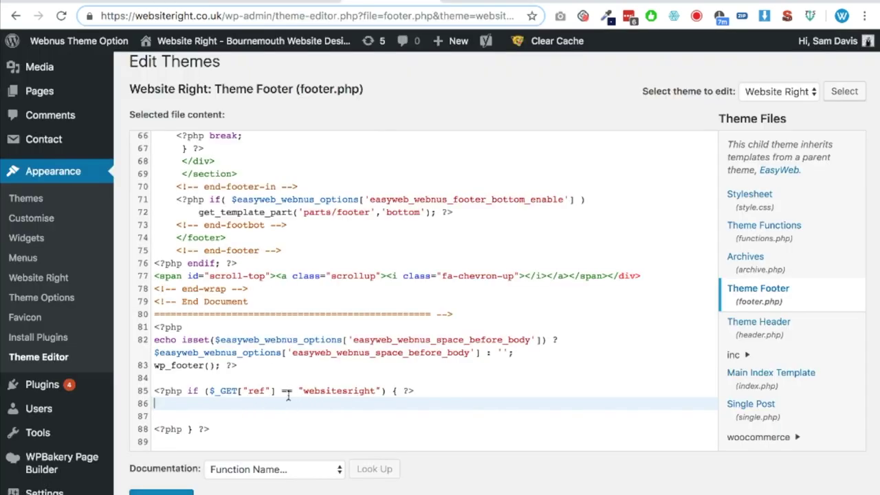
Paste the rebrand notification div markup inside the ref if-block
double_click(256, 391)
click(293, 390)
click(345, 405)
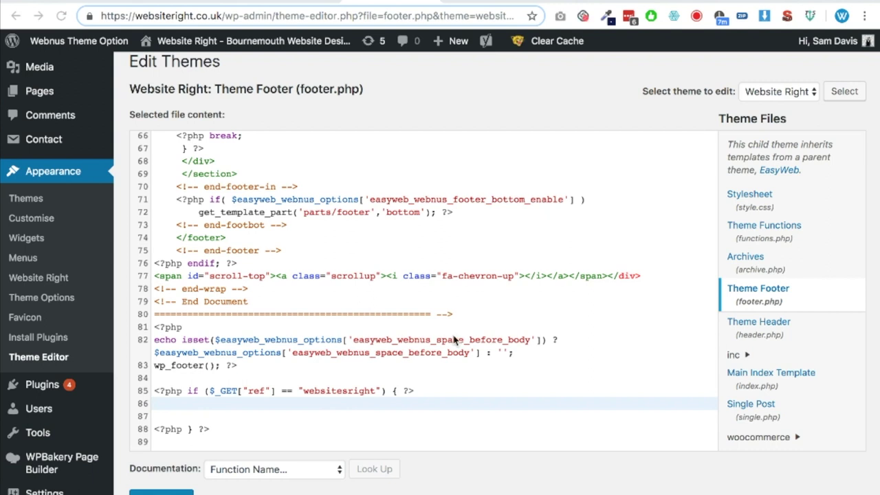
click(198, 417)
text(<div id="notification" class="notification">     <div class="notification-text">         <span>WebsitesRight has rebranded to WebsiteRight, <a href="https://www.websiteright.co.uk/rebrand/">read more...</a></span>         <span class="notification-close" style="cursor:pointer;">x</span>     </div> </div>)
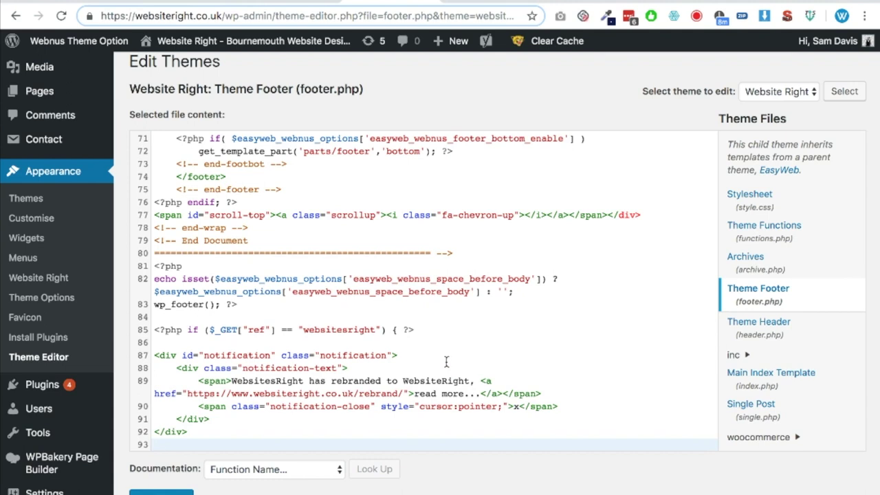
scroll(425, 333, down, 2)
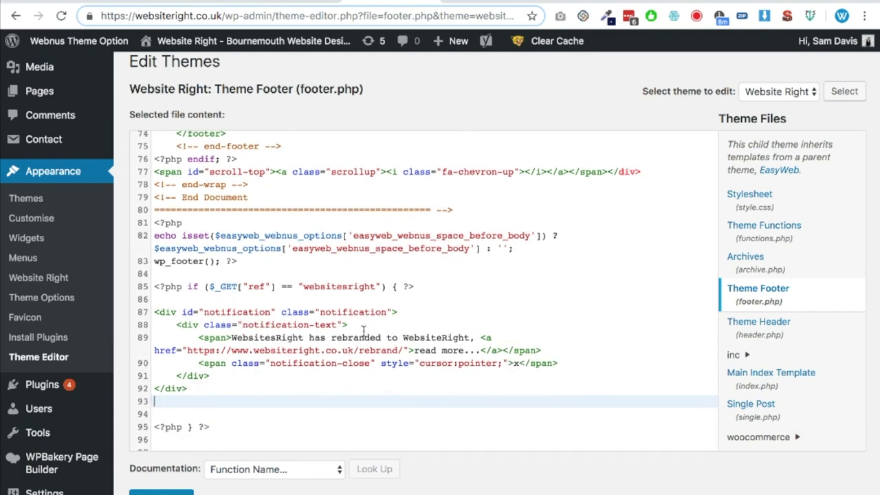
scroll(344, 321, down, 1)
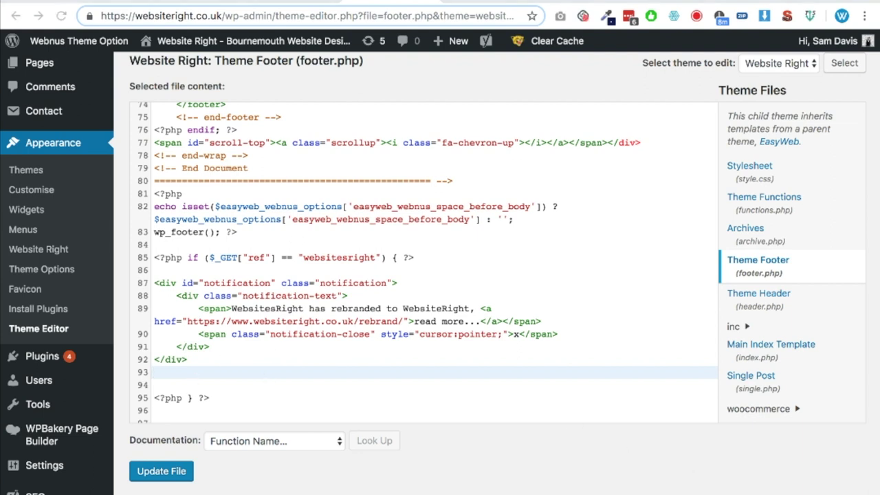
Add the jQuery script that hides the notice when its close button is clicked
click(210, 368)
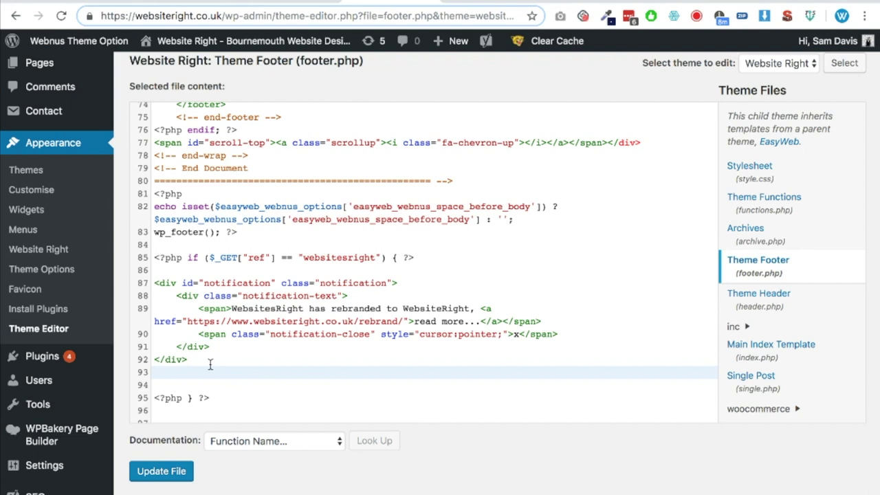
key(Return)
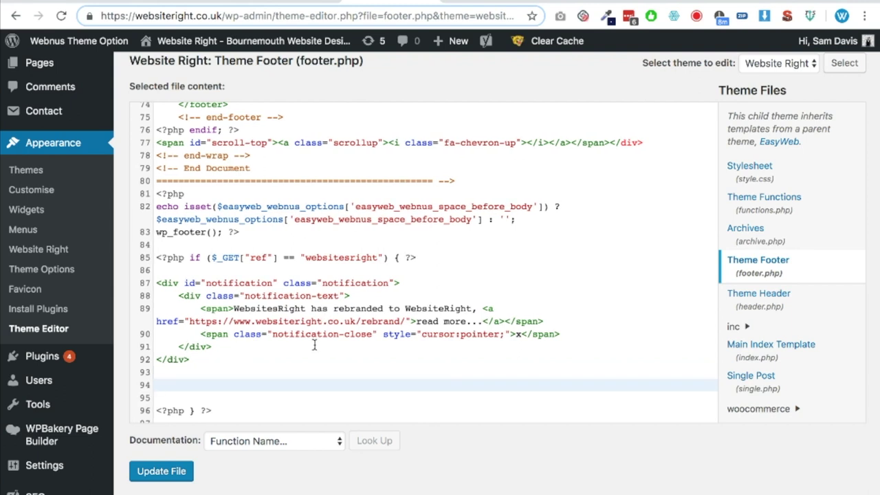
text(<script>     jQuery(".notification-close").click(function(){           jQuery(".notification").hide();     }); </script>)
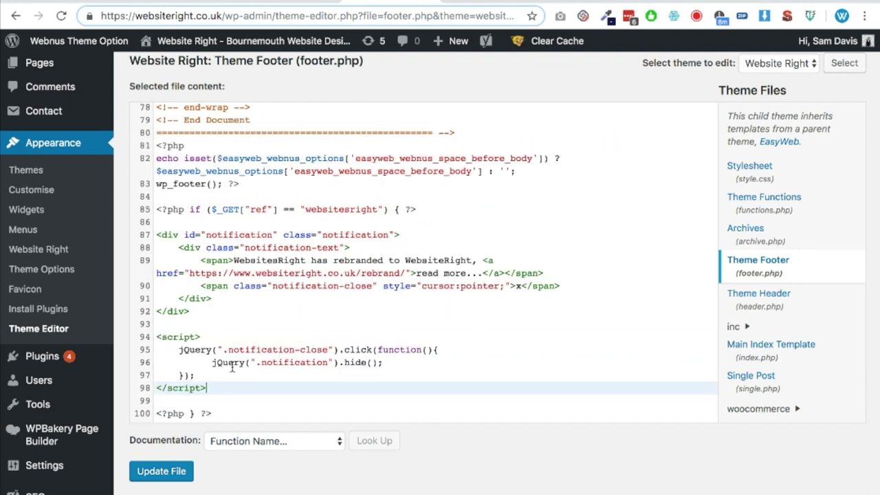
scroll(280, 368, down, 1)
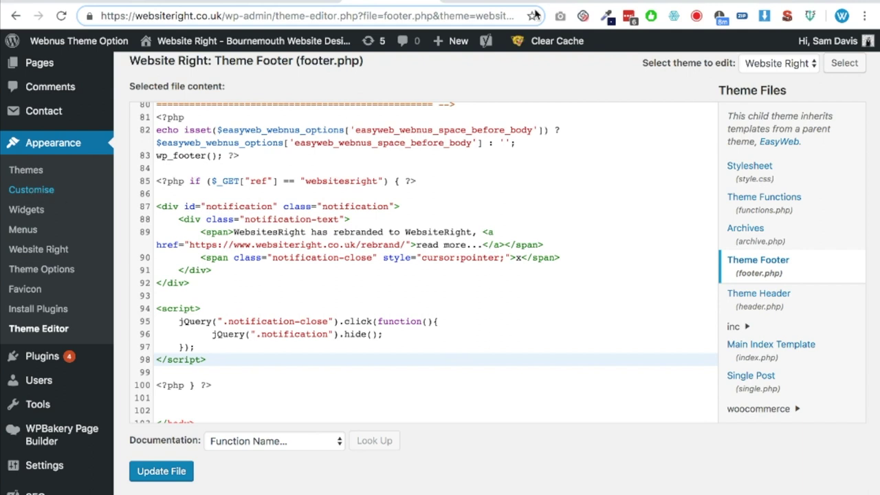
ctrl+click(59, 197)
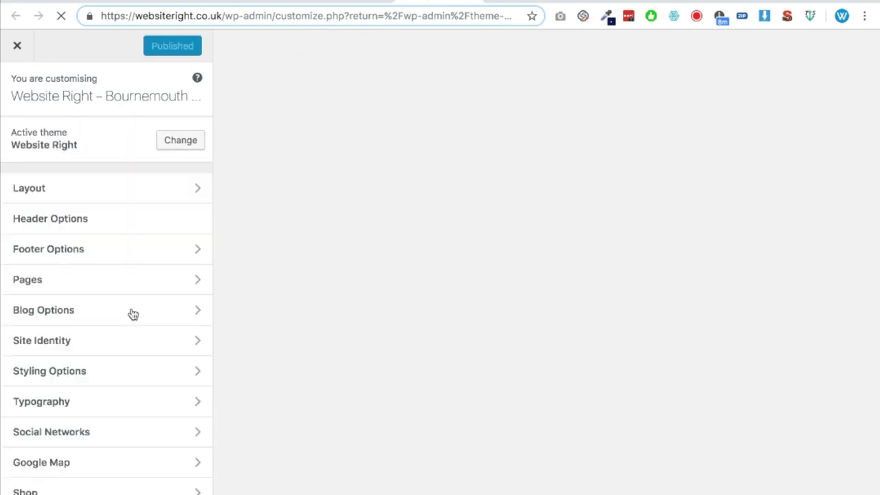
Paste the .notification bar, text and close-button rules at the end of Additional CSS
scroll(137, 433, down, 2)
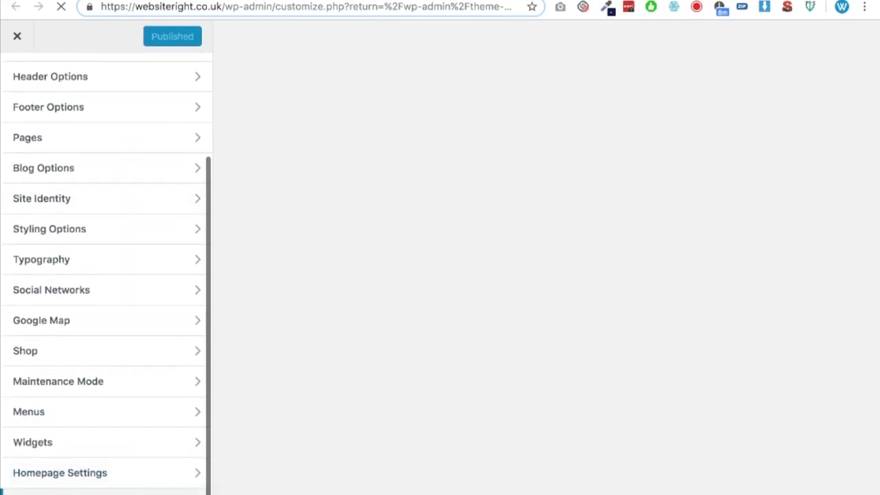
click(198, 488)
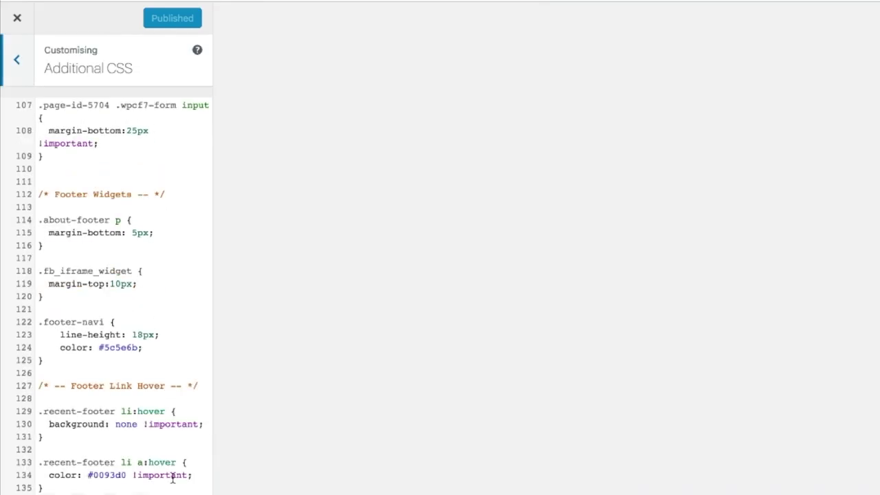
click(172, 485)
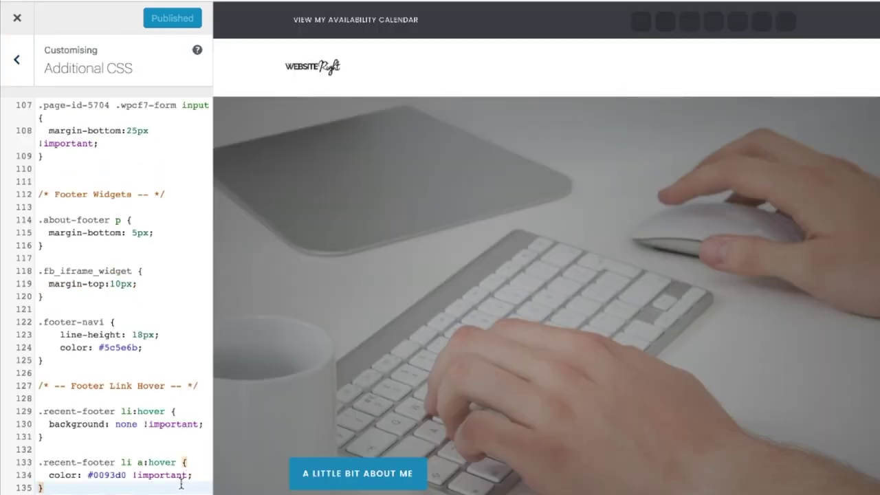
key(Return)
key(Return)
key(Return)
key(Return)
key(ctrl+v)
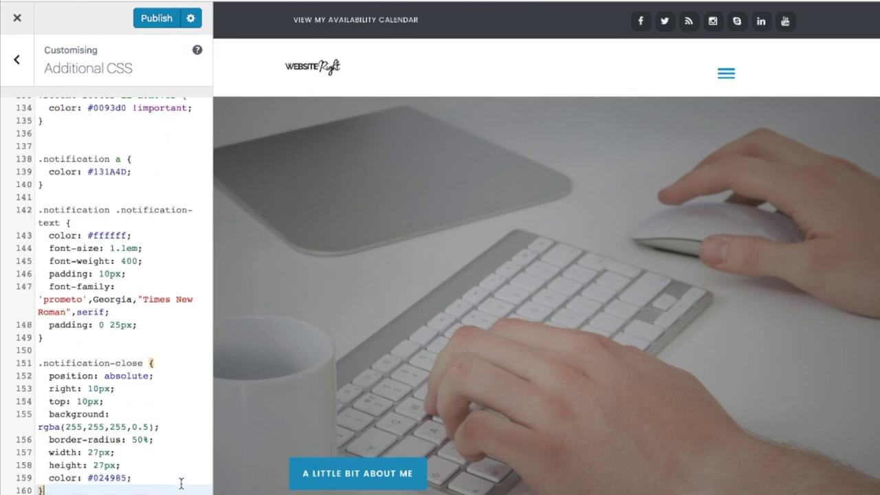
Delete the font-family declaration on line 147 and publish the CSS
scroll(151, 276, up, 1)
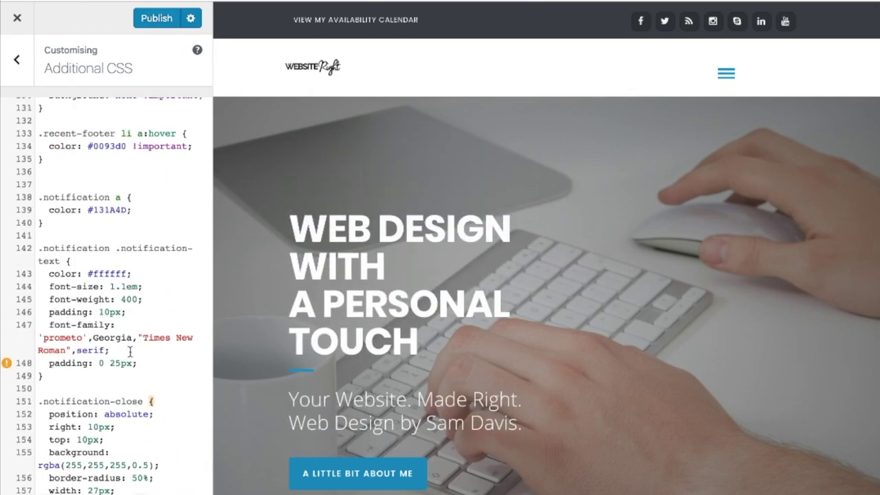
drag(130, 352, 38, 324)
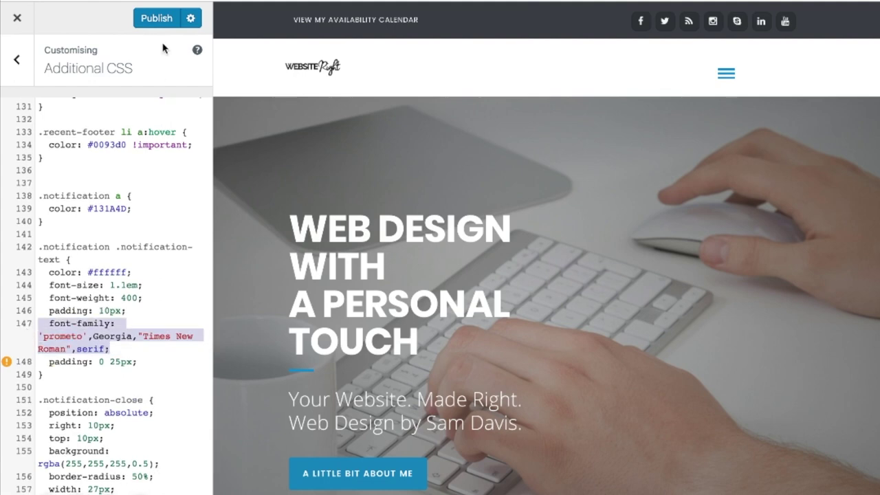
key(BackSpace)
key(BackSpace)
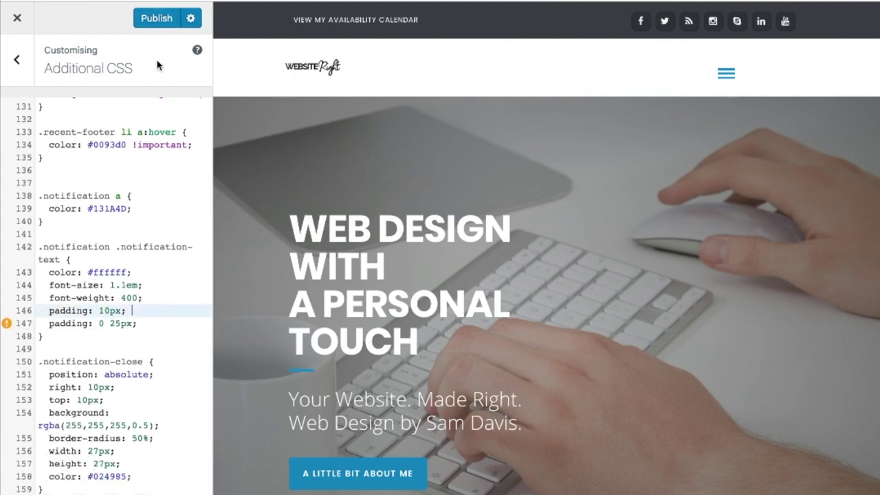
click(161, 21)
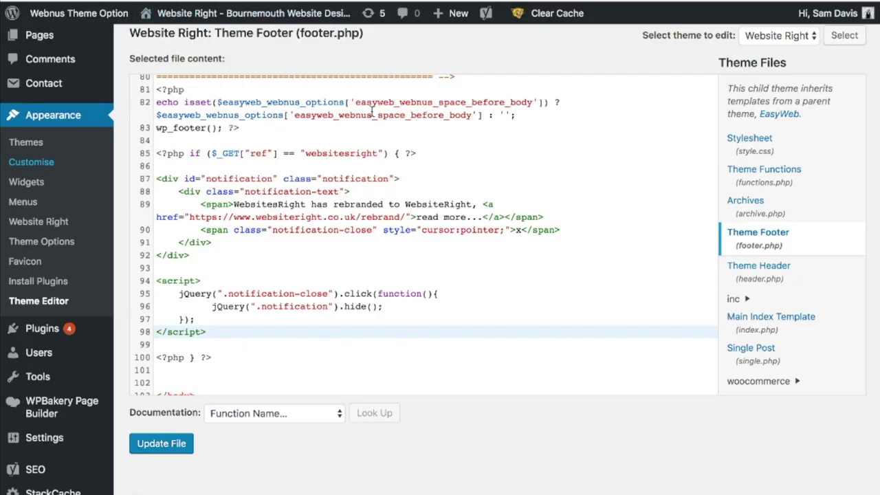
Save footer.php and scroll through the help-your-website-developer post loaded with ?ref=websitesright
click(158, 447)
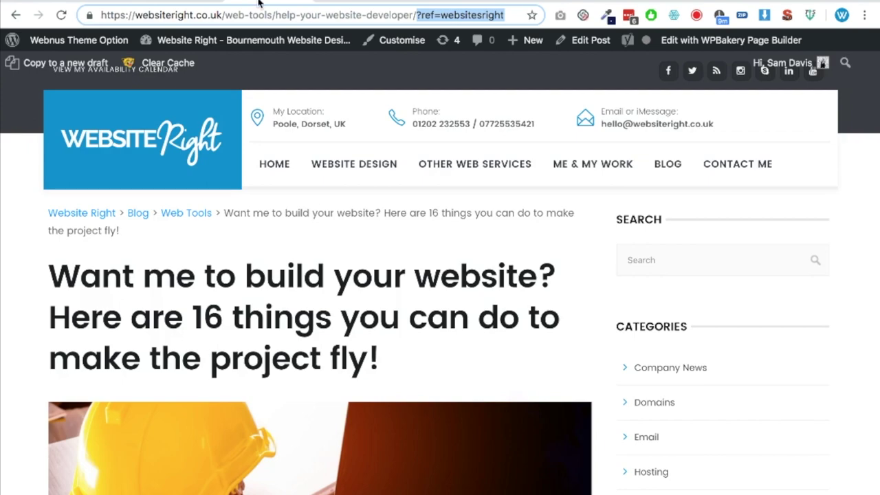
scroll(328, 285, down, 15)
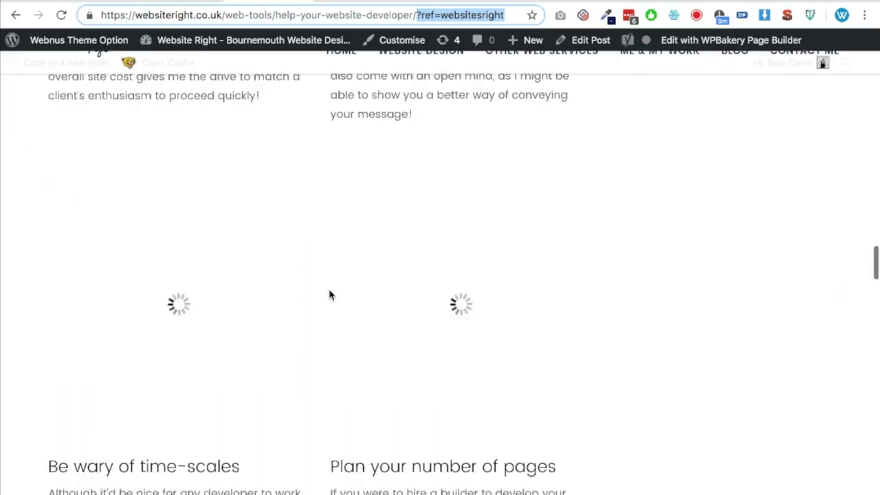
scroll(337, 310, down, 20)
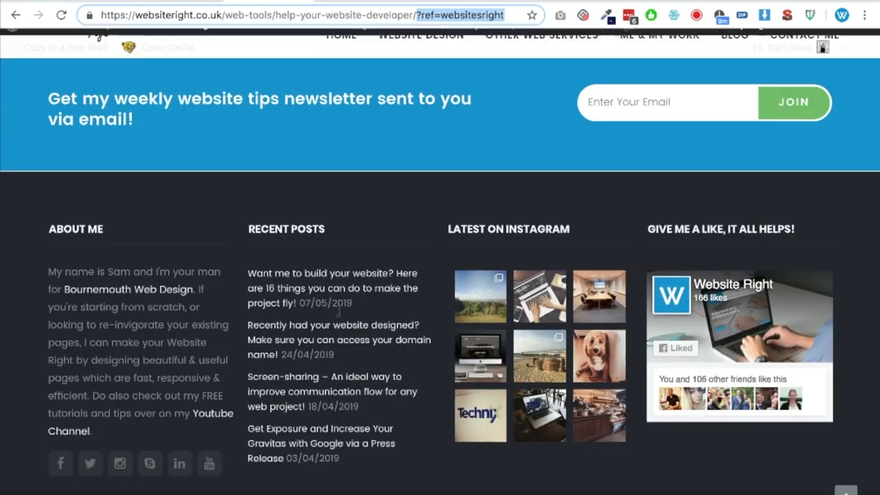
scroll(339, 315, up, 5)
scroll(339, 316, up, 5)
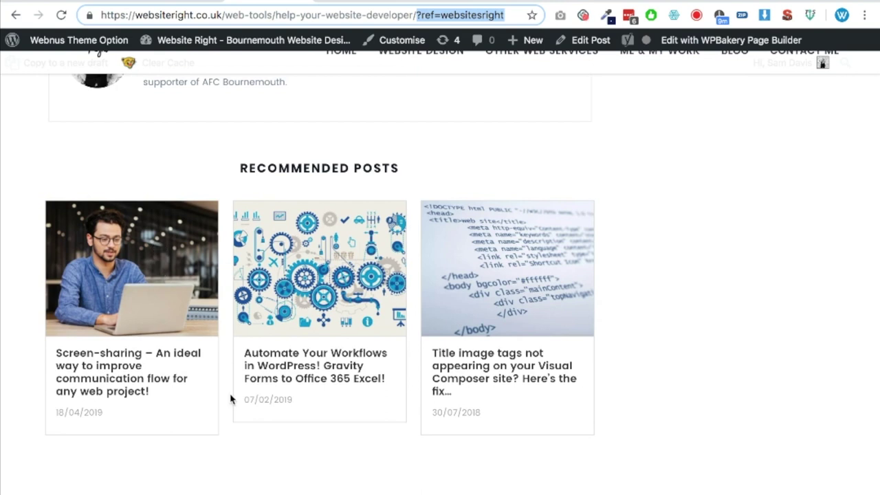
Load the screen-share-loom post on the old websitesright.co.uk domain
click(282, 15)
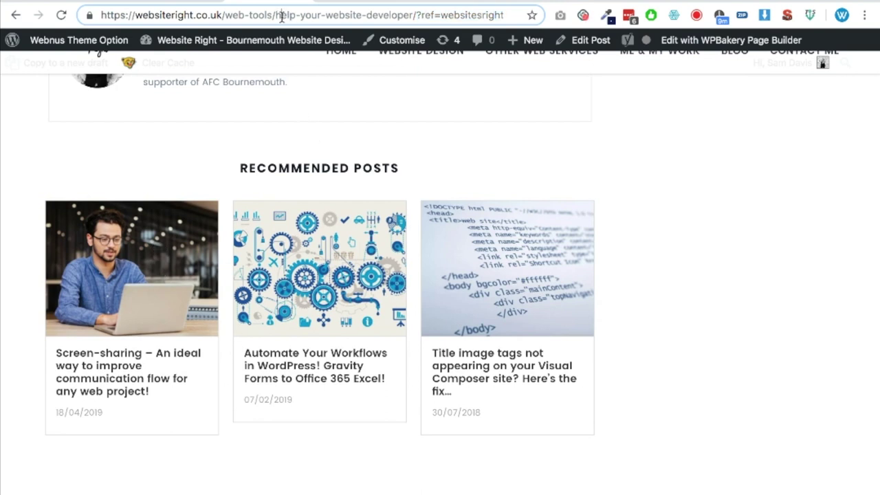
key(ctrl+a)
text(https://websiteright.co.uk/web-tools/screen-share-loom/)
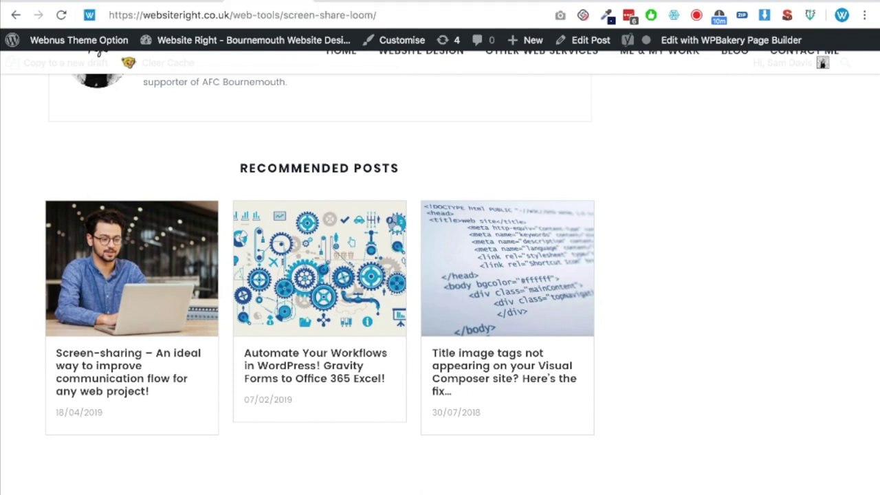
click(183, 15)
text(s)
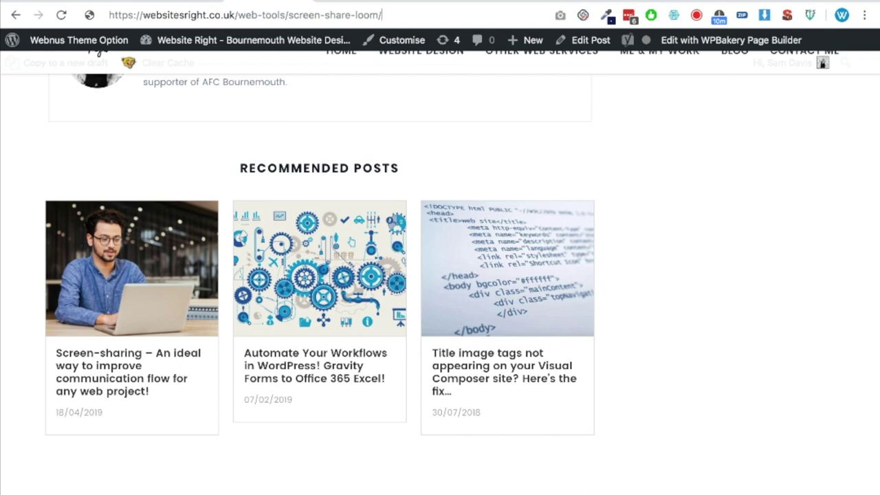
key(Return)
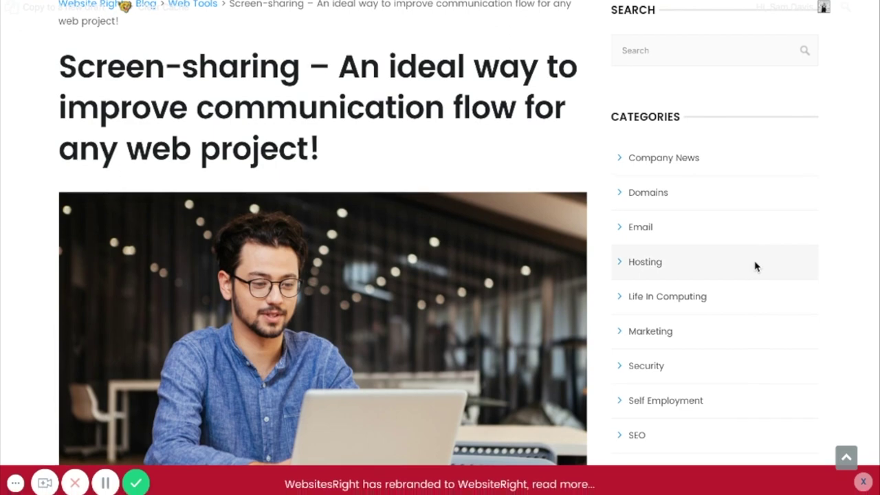
Check the red 'WebsitesRight has rebranded to WebsiteRight' notice, then dismiss it
scroll(755, 265, down, 5)
scroll(753, 255, up, 3)
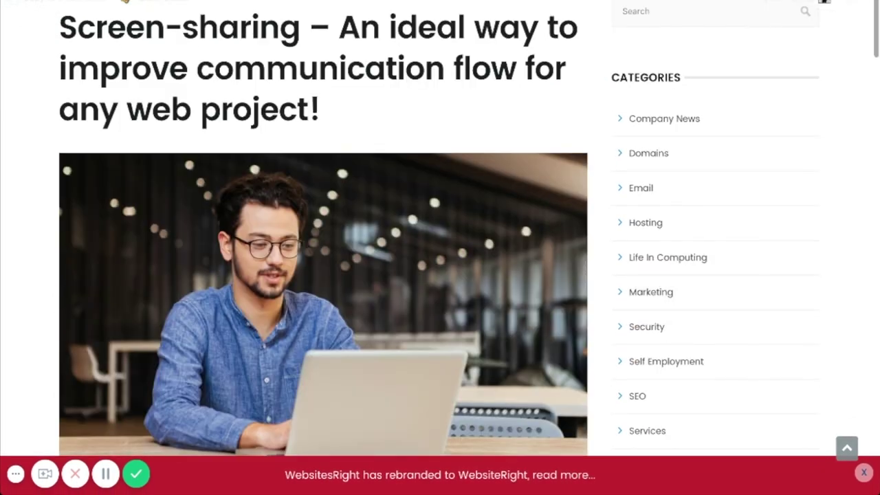
scroll(492, 163, down, 2)
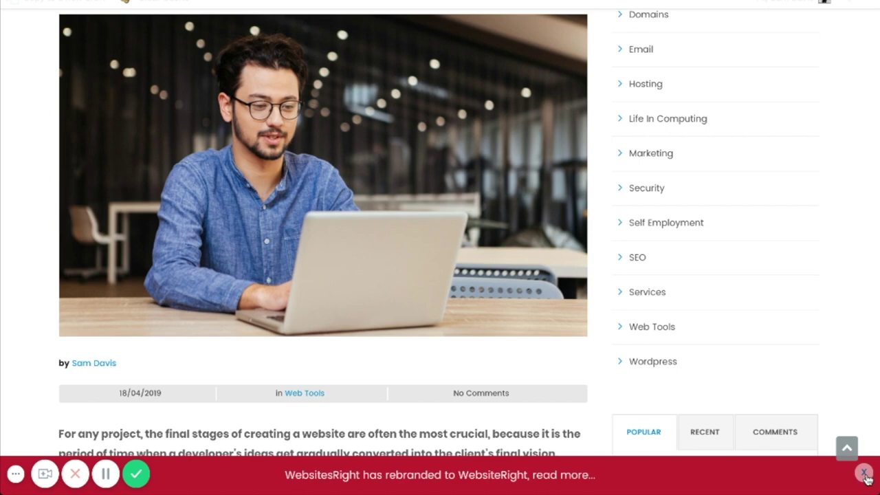
click(865, 473)
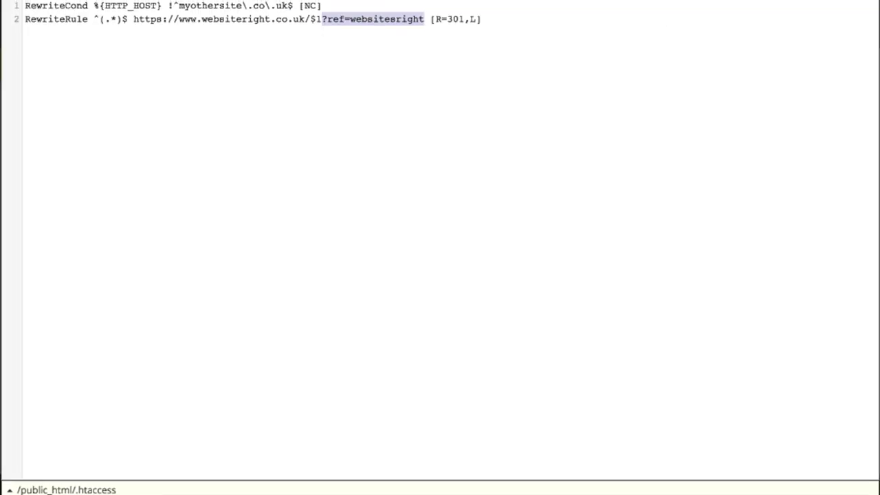
Compare ?ref=websitesright in the .htaccess rule with the websitesright check on footer.php line 85
click(242, 43)
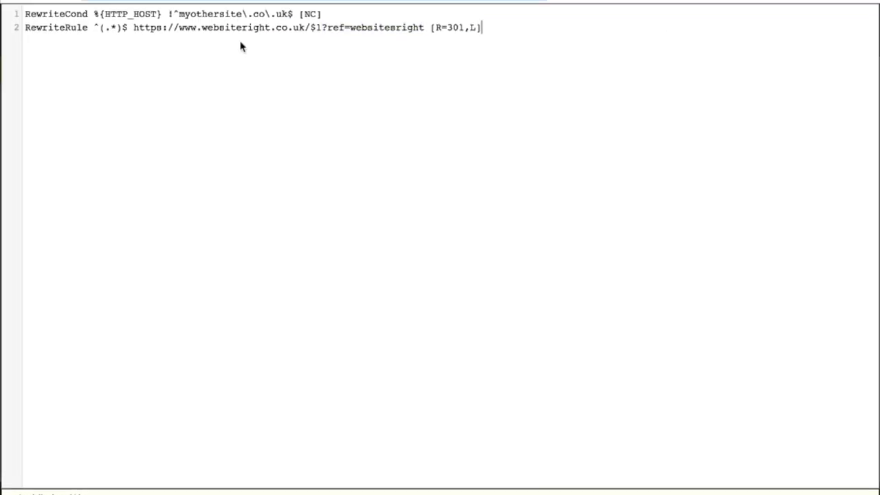
drag(323, 36, 425, 37)
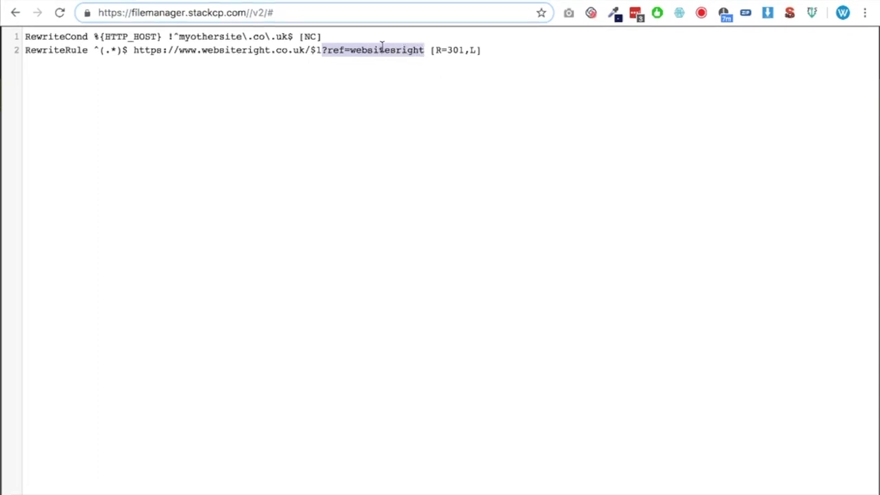
key(ctrl+Tab)
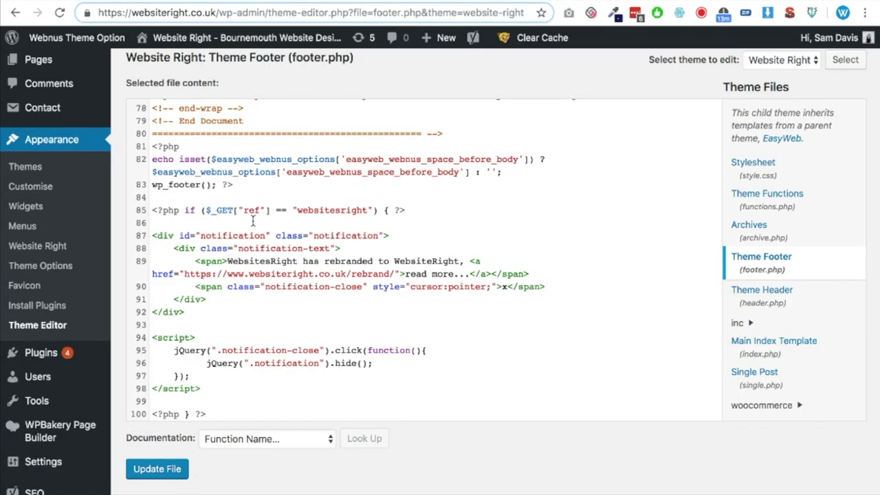
scroll(253, 221, up, 1)
click(340, 227)
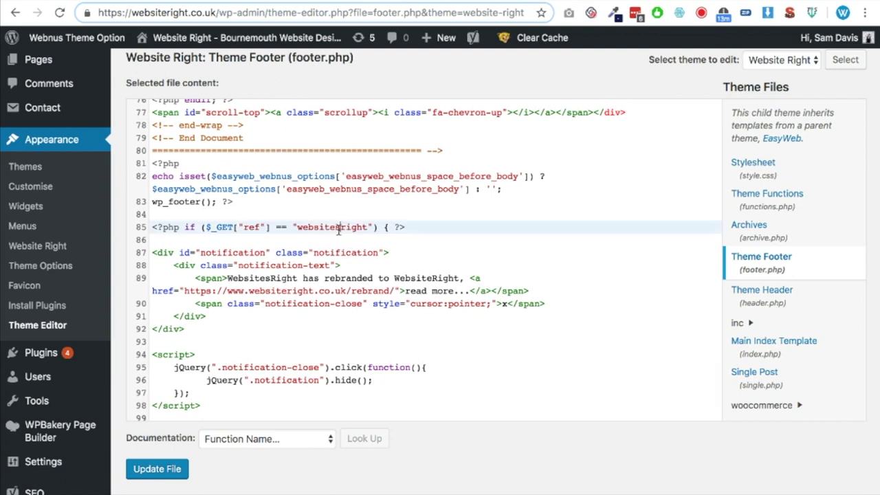
double_click(340, 227)
click(355, 227)
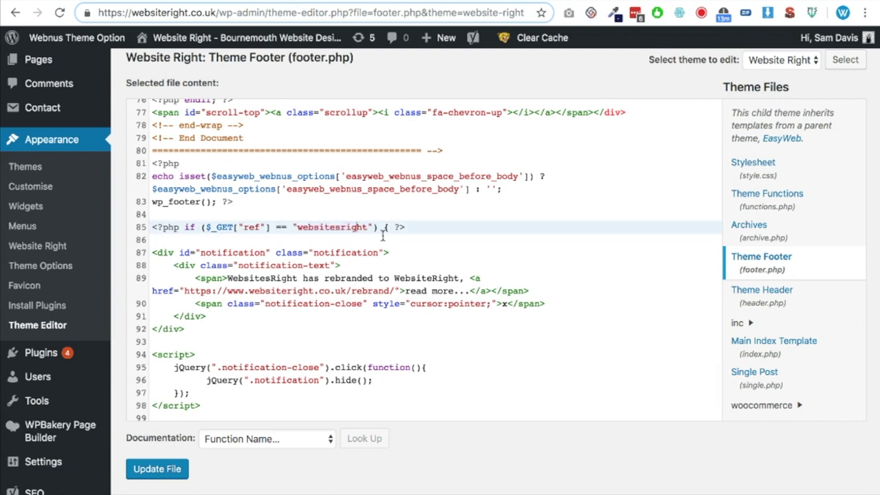